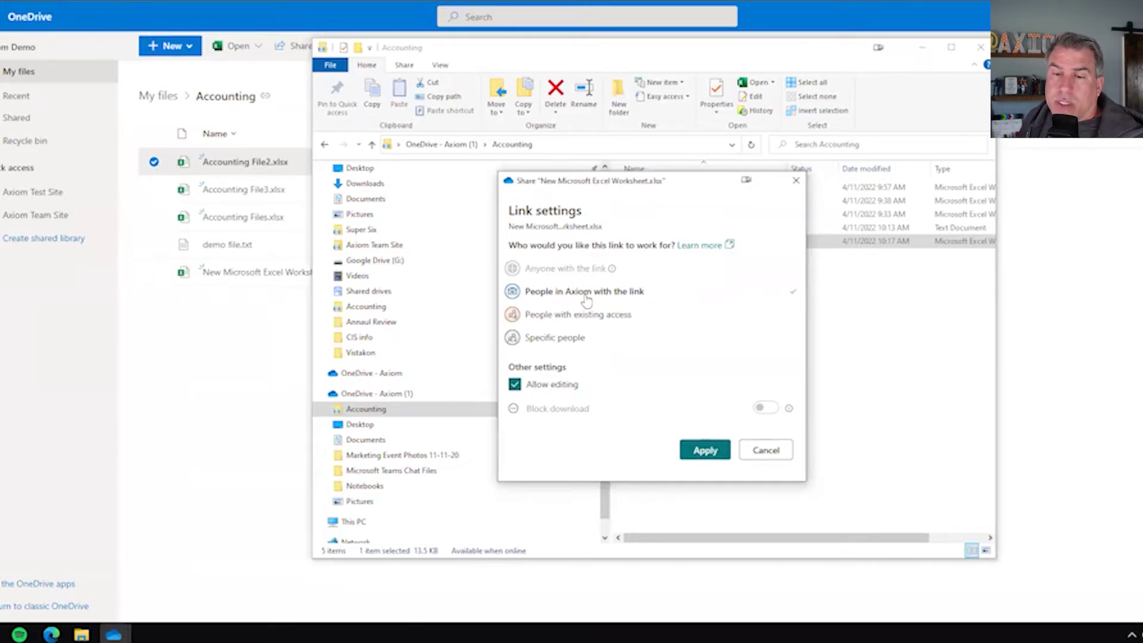
# Step: Restrict the New Microsoft Excel Worksheet.xlsx link to specific people, with editing disallowed and downloads blocked, and apply the settings
pyautogui.click(570, 338)
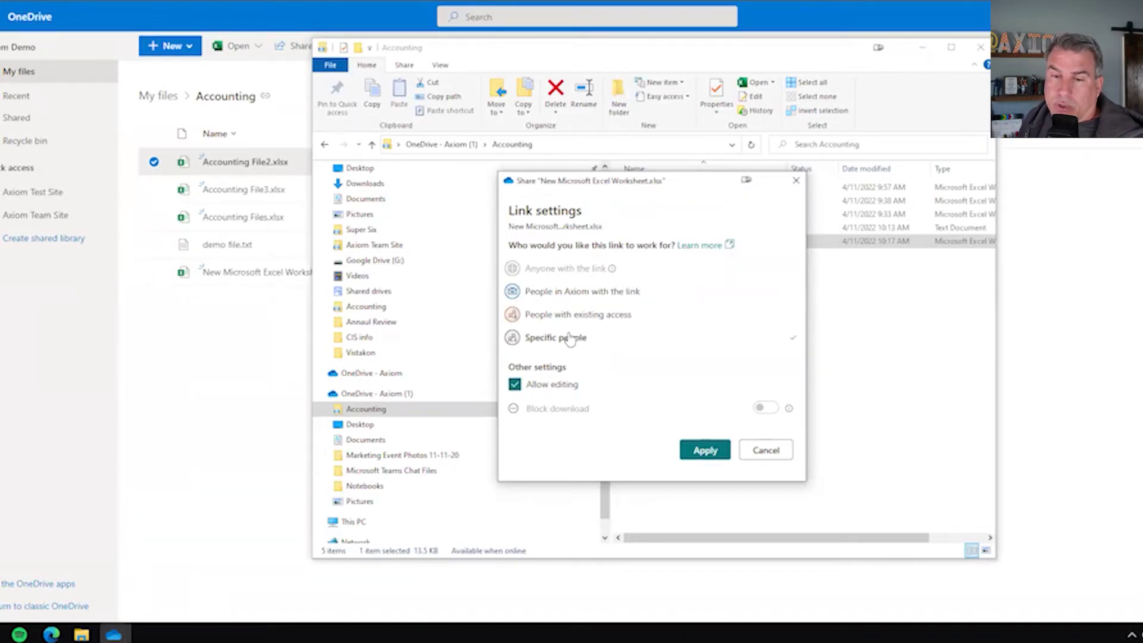
pyautogui.click(515, 386)
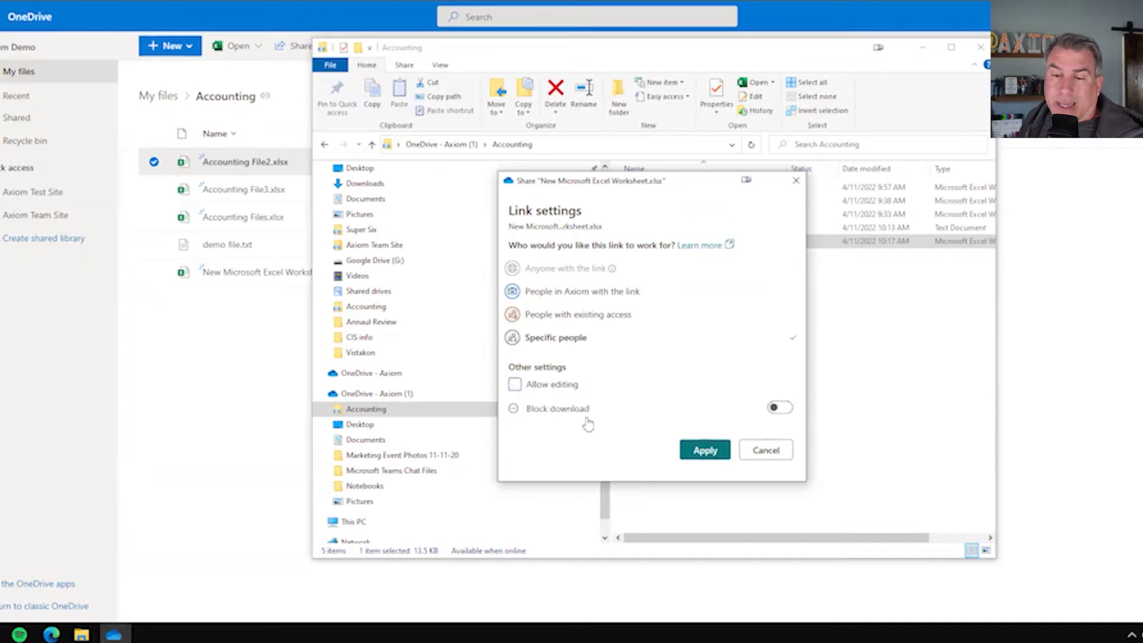
pyautogui.click(781, 410)
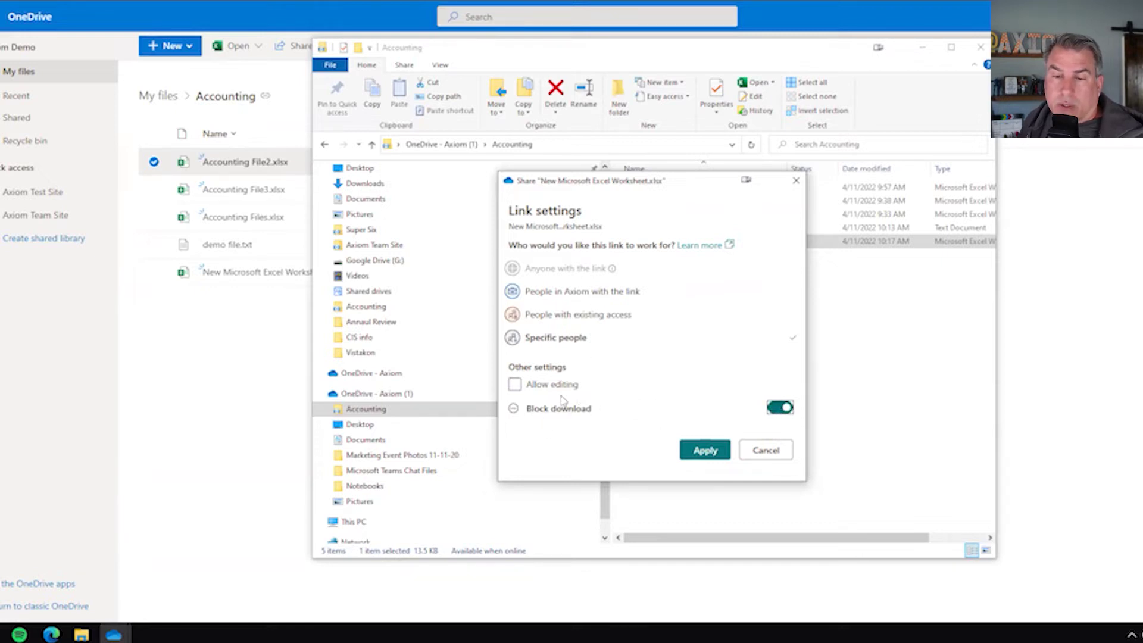
pyautogui.click(713, 454)
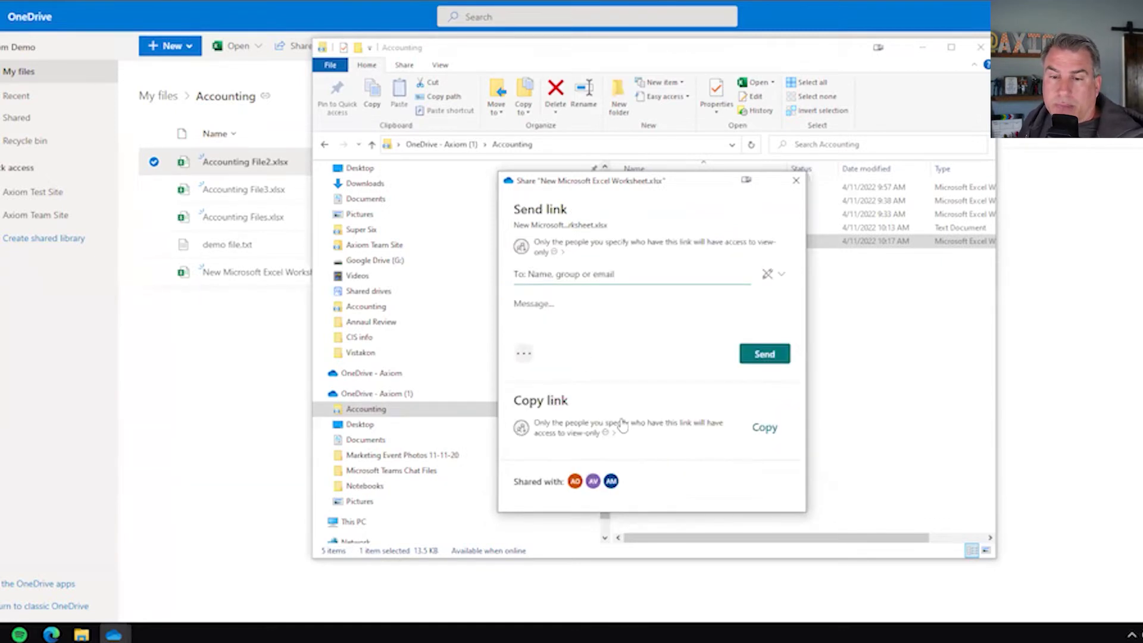
# Step: Add a colleague as recipient of the worksheet's sharing link, copy the link and close the sharing dialog
pyautogui.click(518, 275)
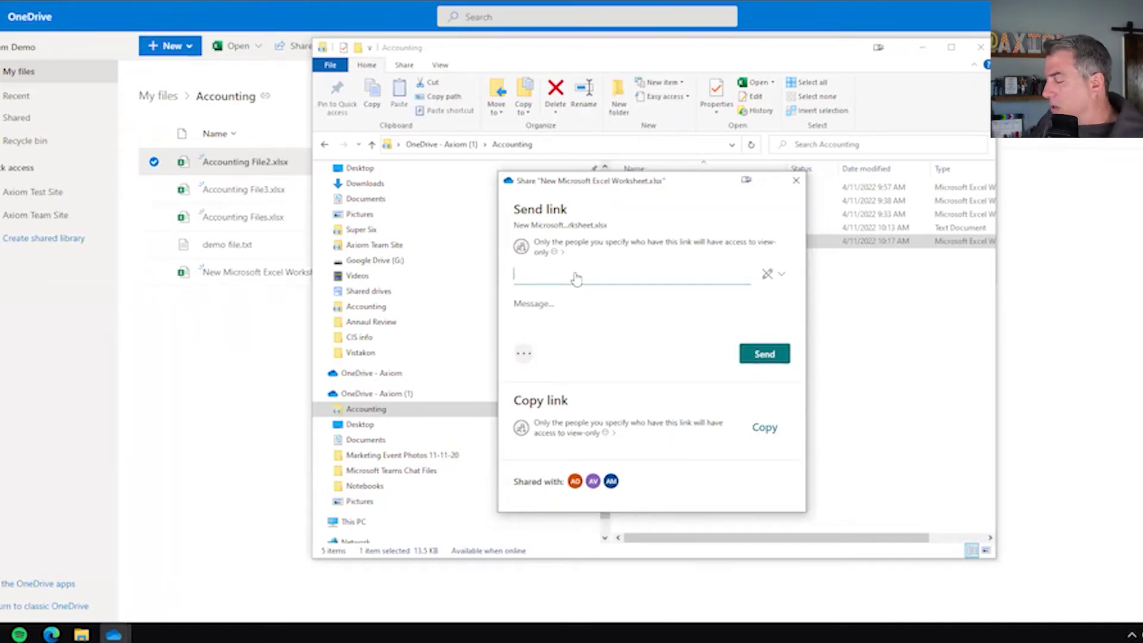
pyautogui.write('ka')
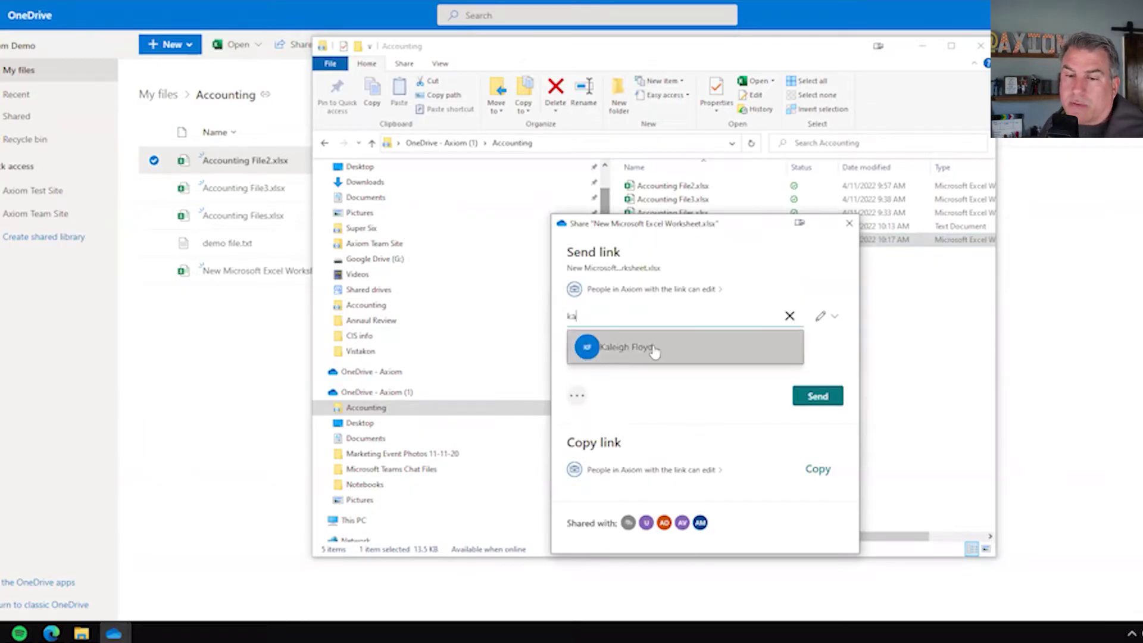
pyautogui.click(653, 349)
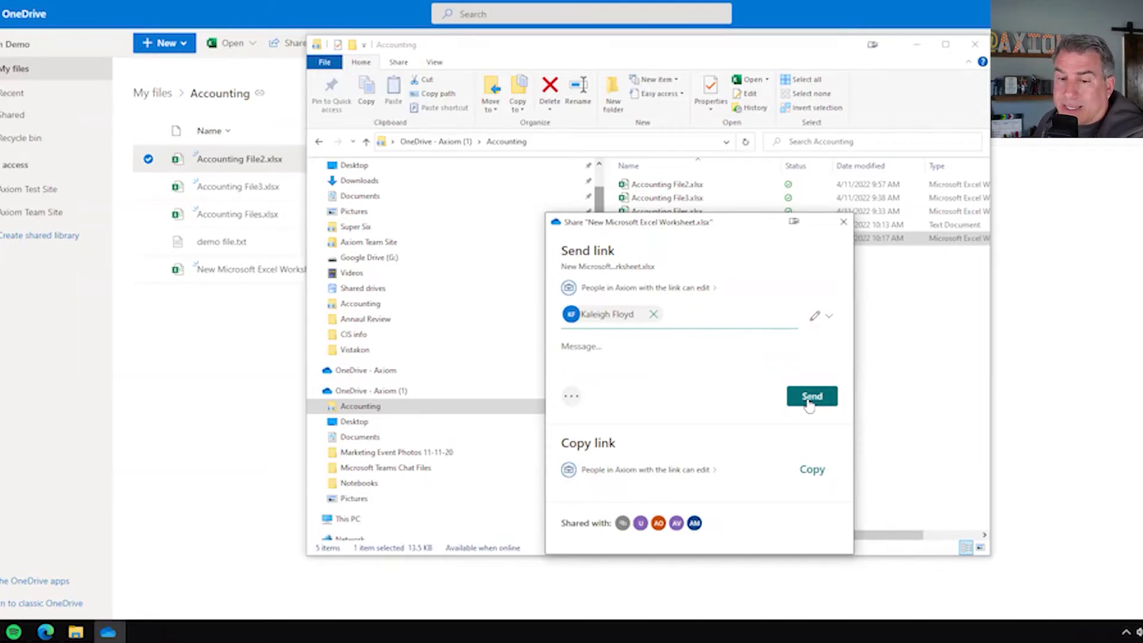
pyautogui.click(814, 472)
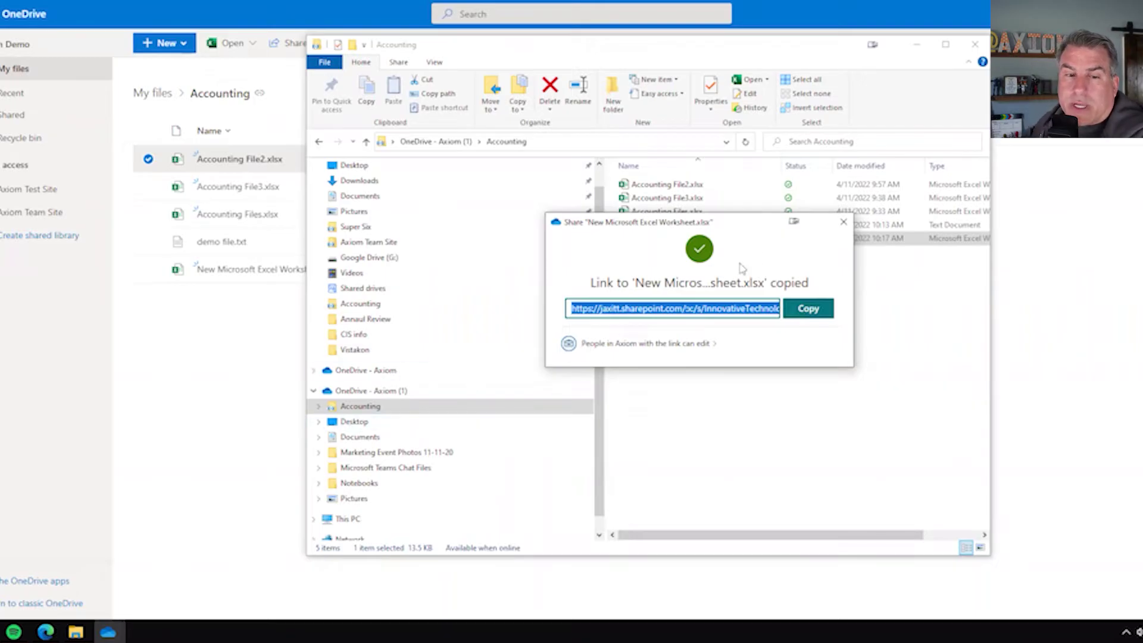
pyautogui.click(844, 223)
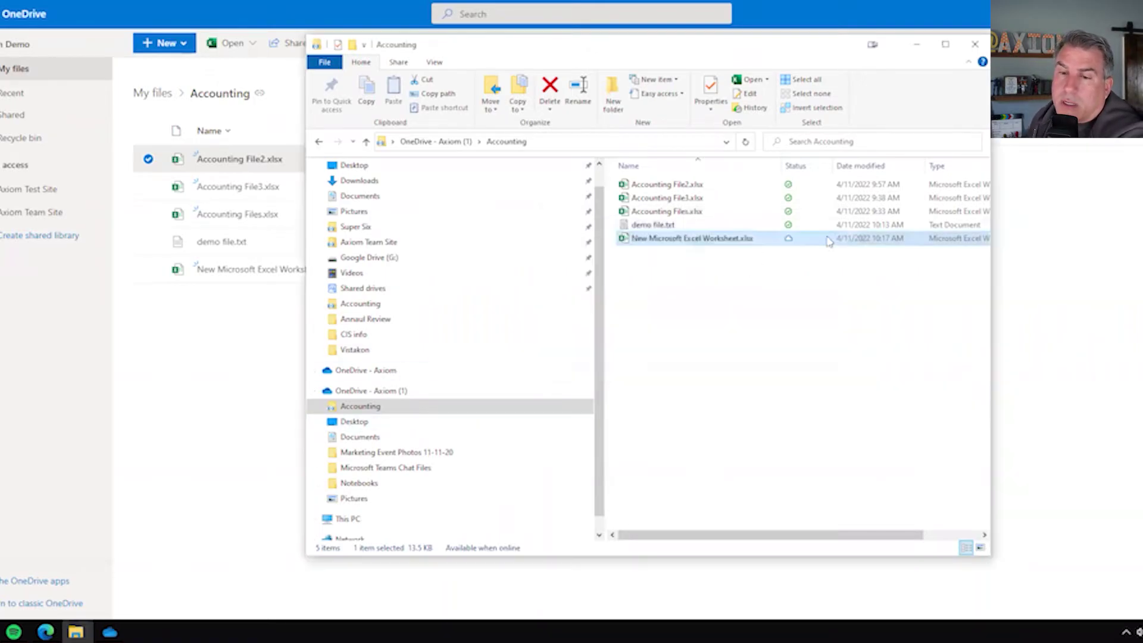
# Step: Switch to OneDrive in the browser and view the Send link options for the New Microsoft Excel Worksheet file
pyautogui.click(241, 329)
pyautogui.click(370, 273)
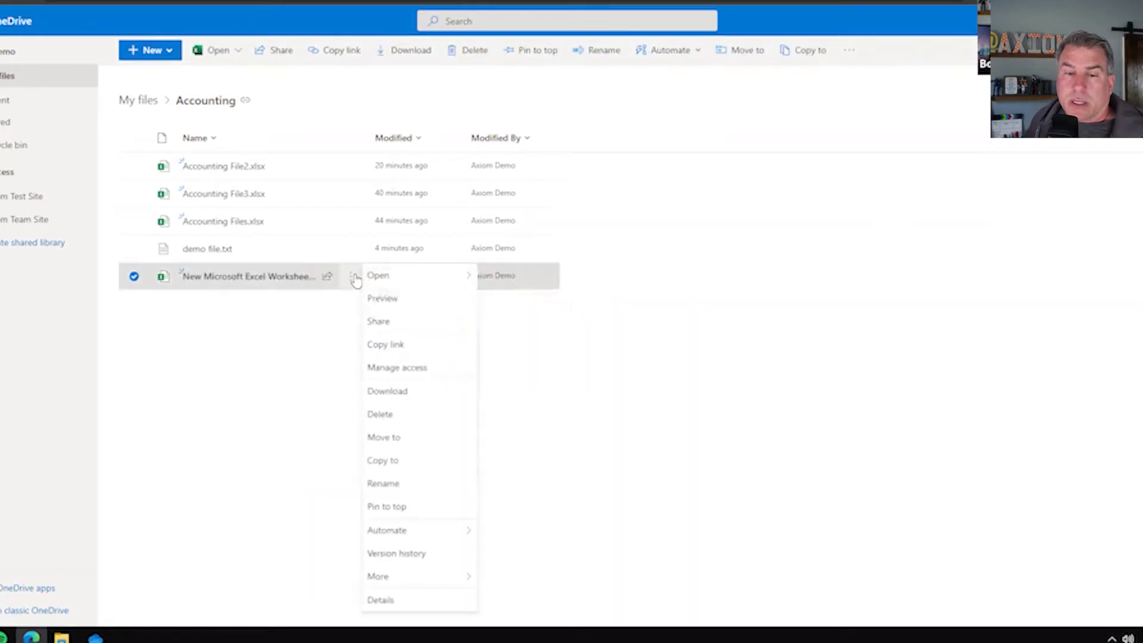
pyautogui.click(387, 328)
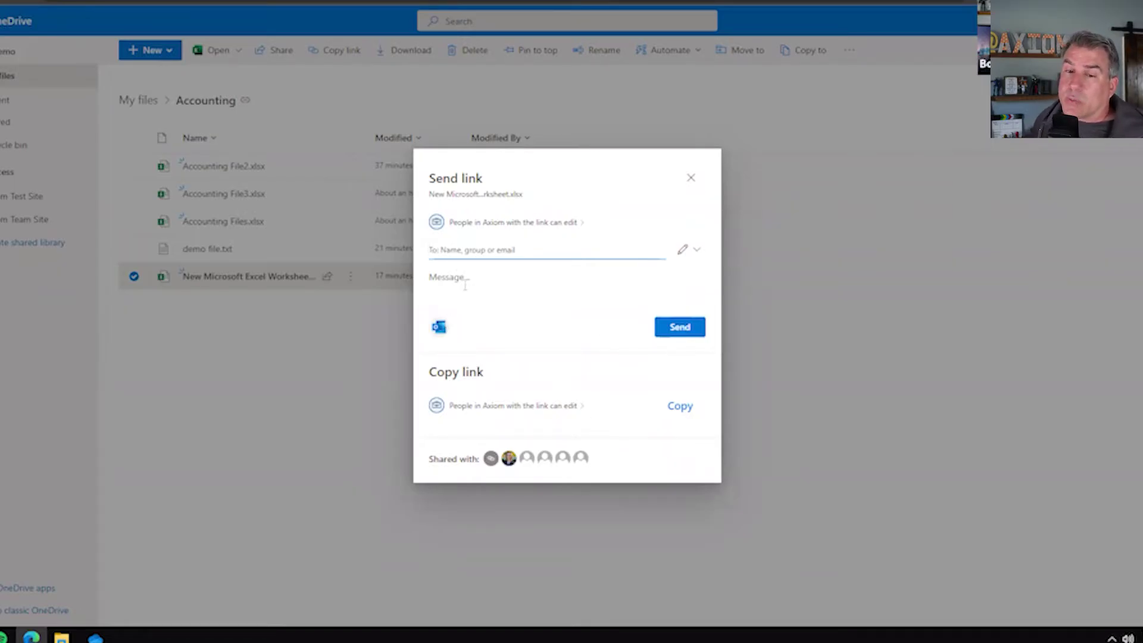
pyautogui.click(691, 177)
# Step: Delete both sharing links of the New Microsoft Excel Worksheet file in its access management and close it
pyautogui.click(350, 277)
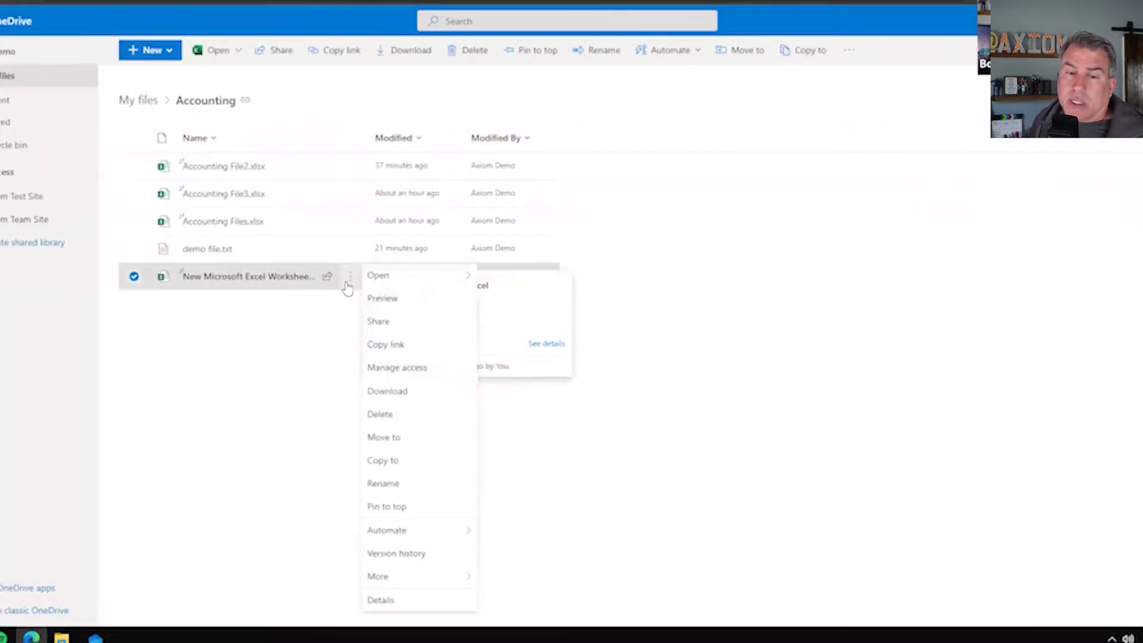
pyautogui.click(411, 369)
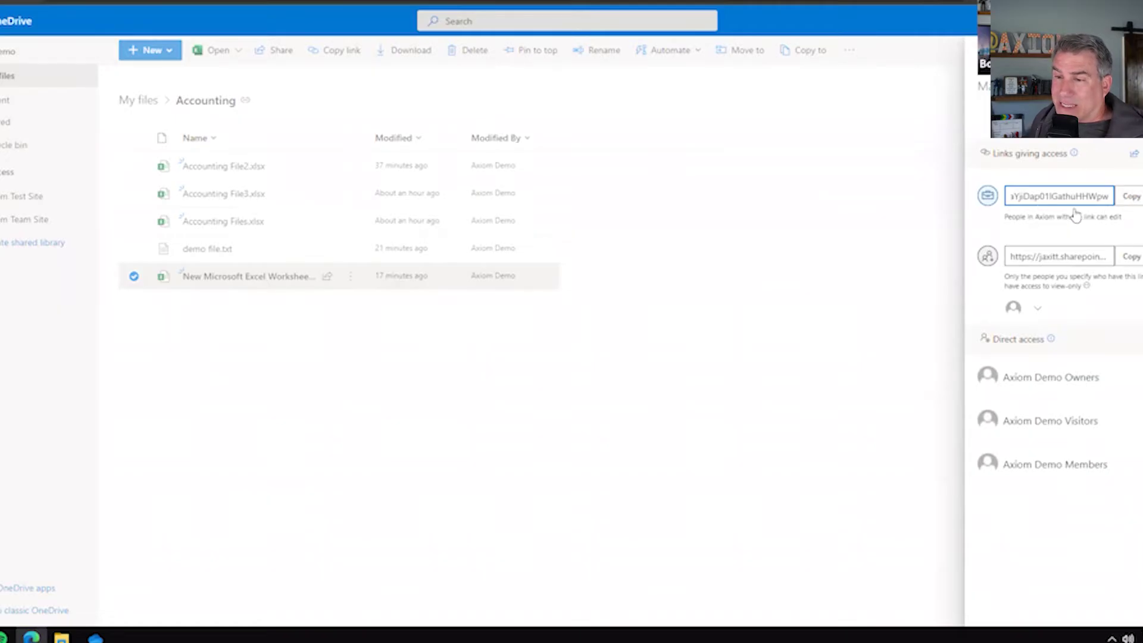
pyautogui.click(1102, 197)
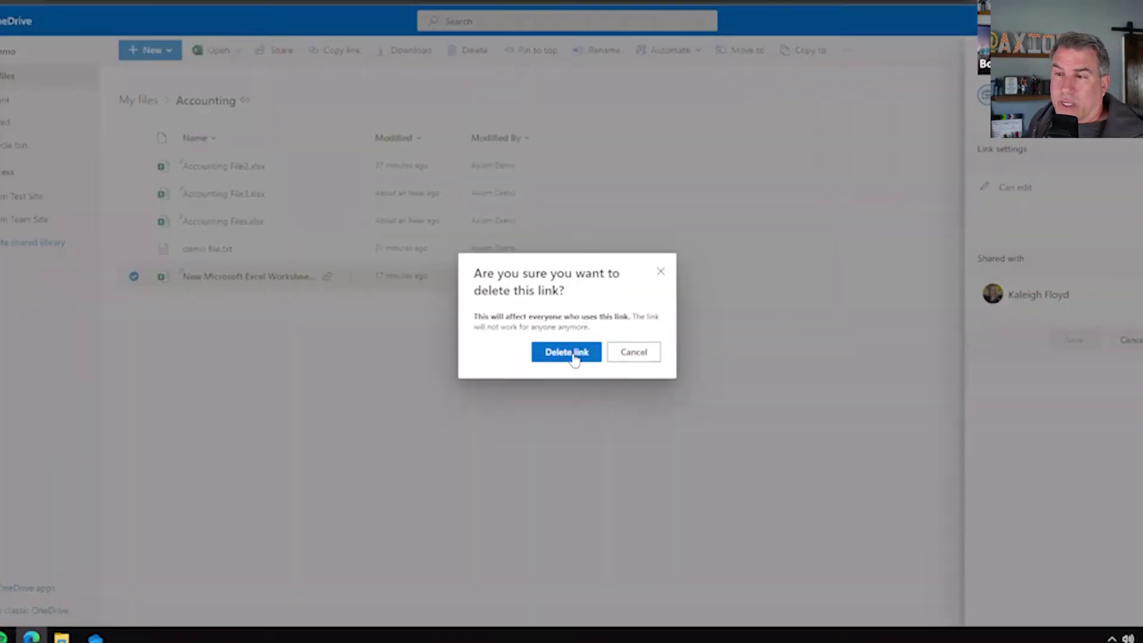
pyautogui.click(573, 352)
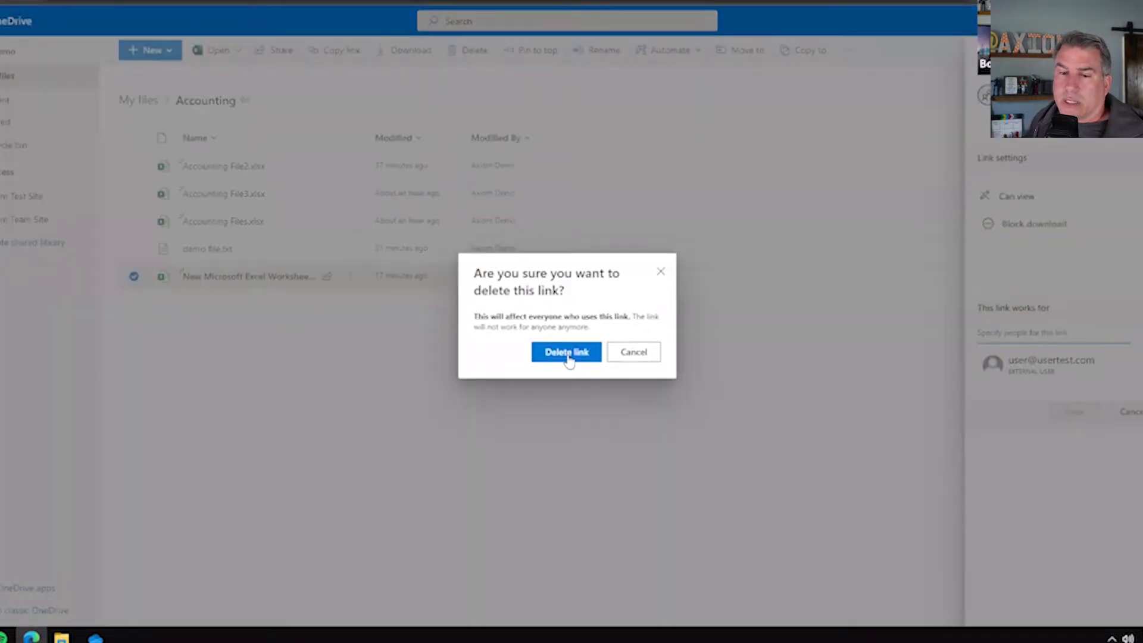
pyautogui.click(570, 354)
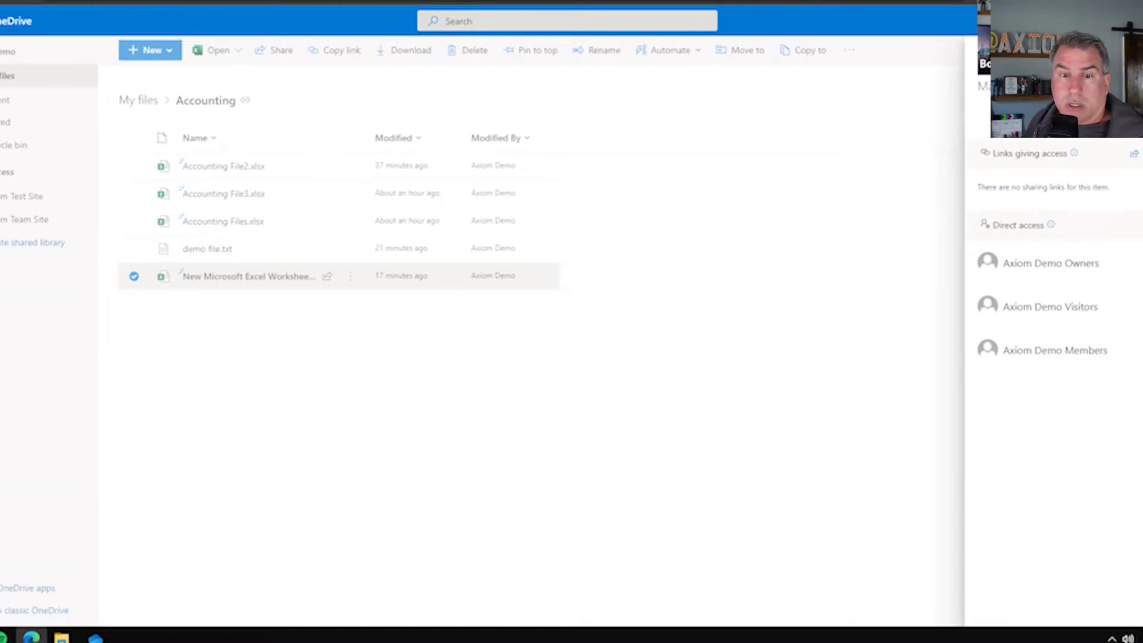
pyautogui.click(1128, 86)
# Step: Review the worksheet's link settings, apply People in Axiom with the link with editing allowed, and close without sending
pyautogui.click(351, 289)
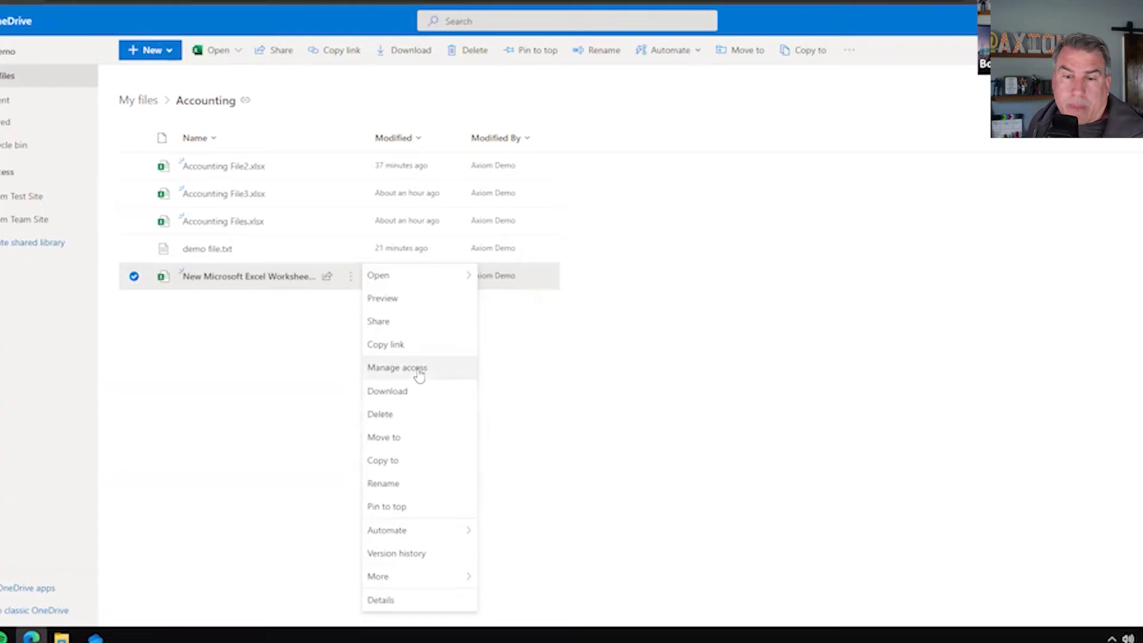
pyautogui.click(425, 327)
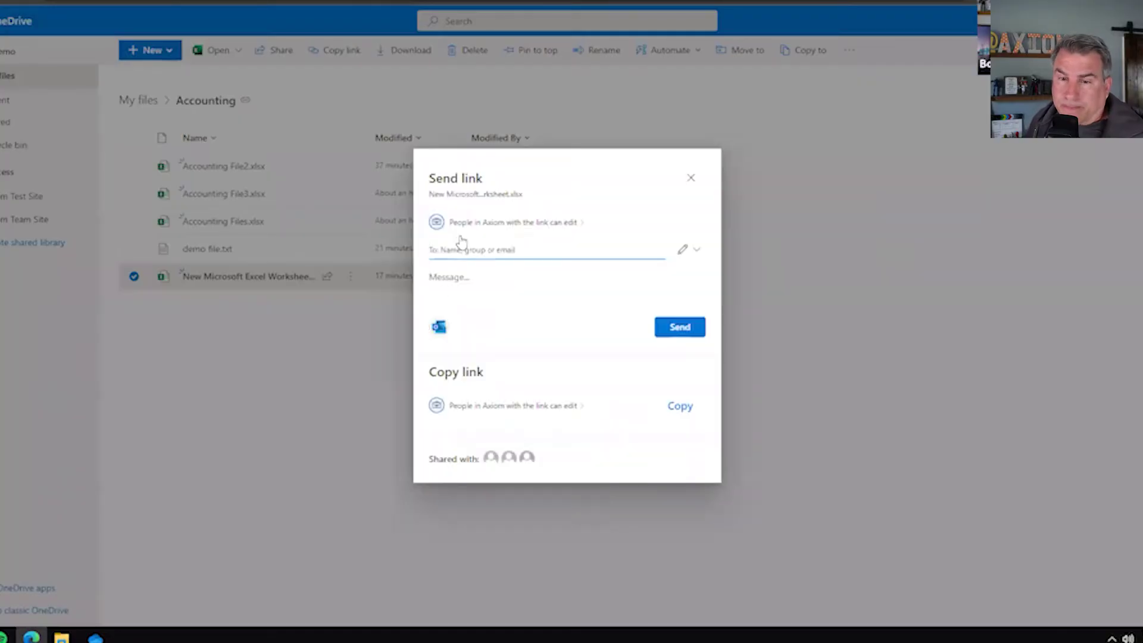
pyautogui.click(542, 229)
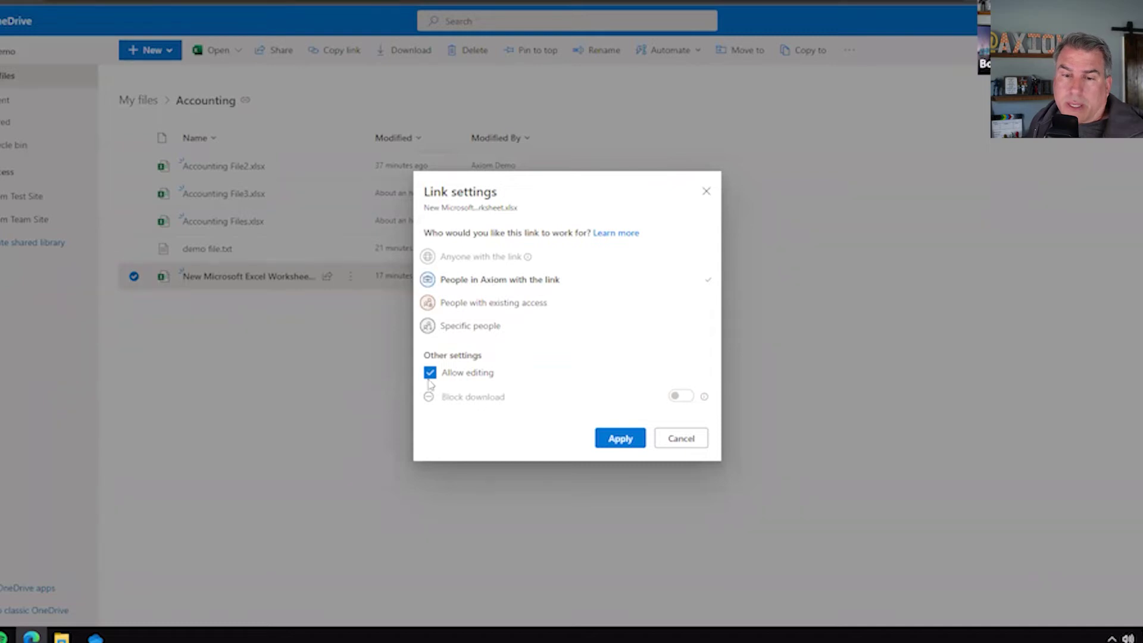
pyautogui.click(620, 439)
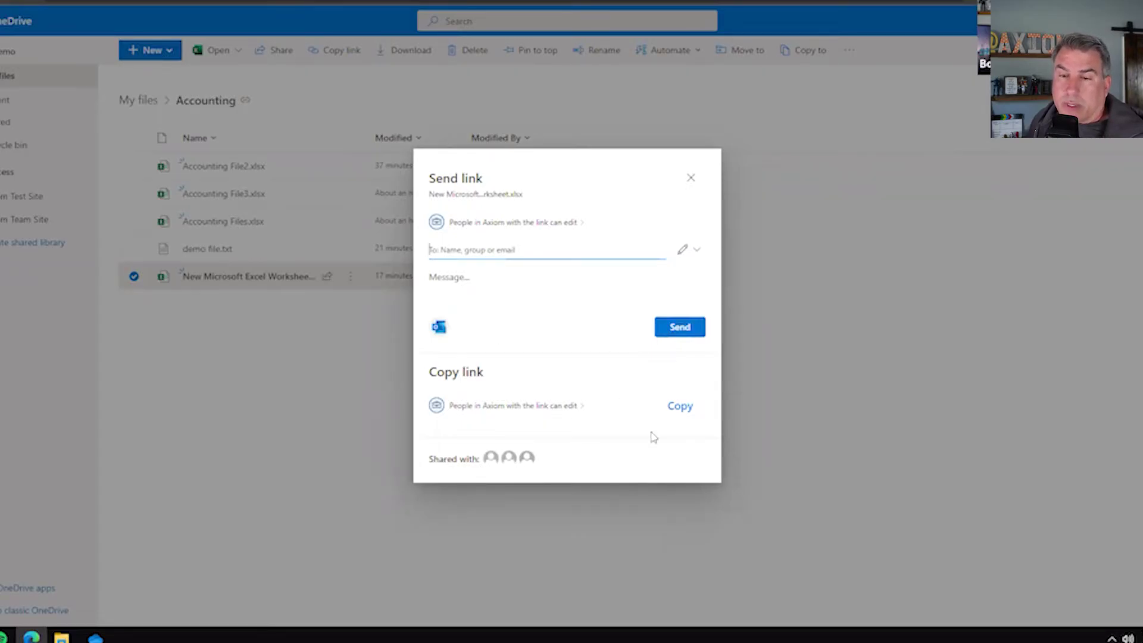
pyautogui.click(692, 178)
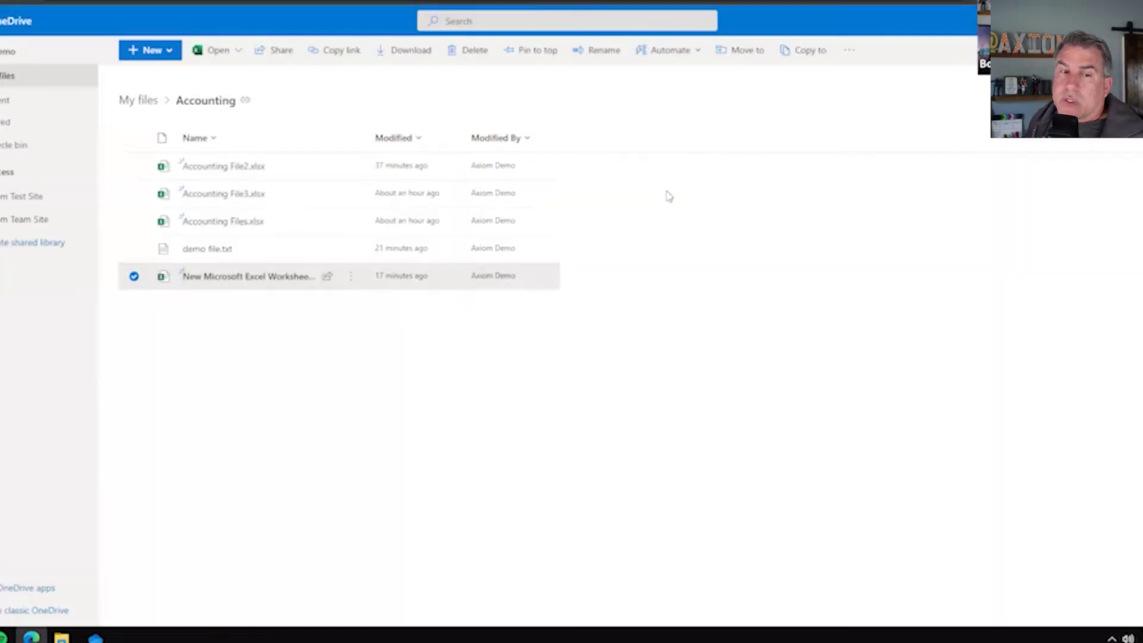
# Step: Open the sharing link settings for the Block of Time image in the Marketing Event Photos 11-11-20 folder
pyautogui.click(147, 102)
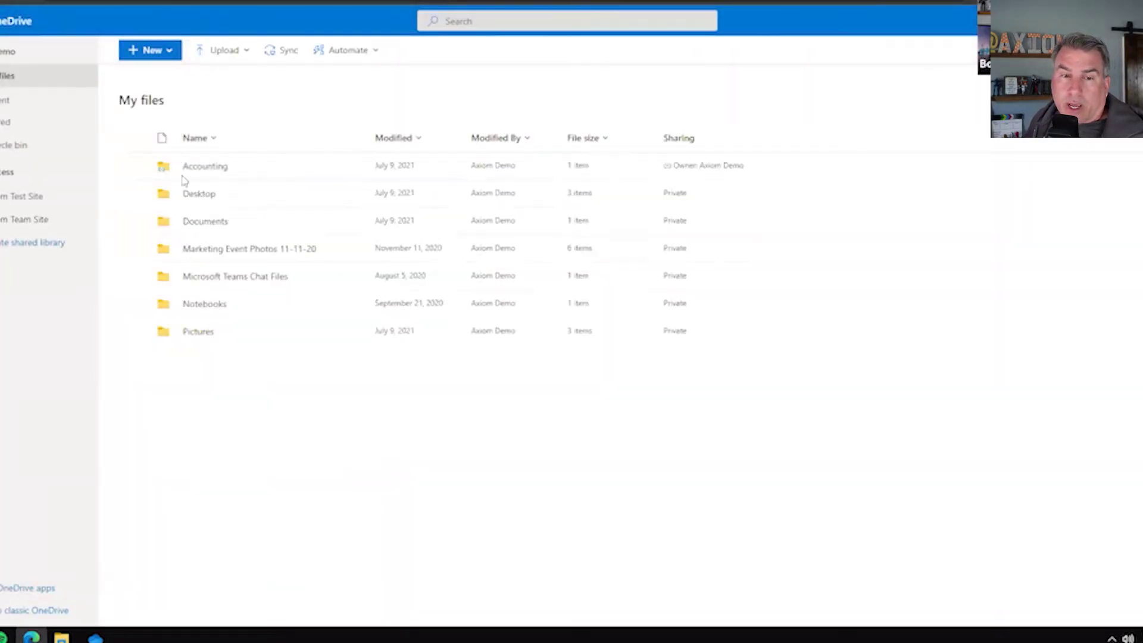
pyautogui.click(223, 250)
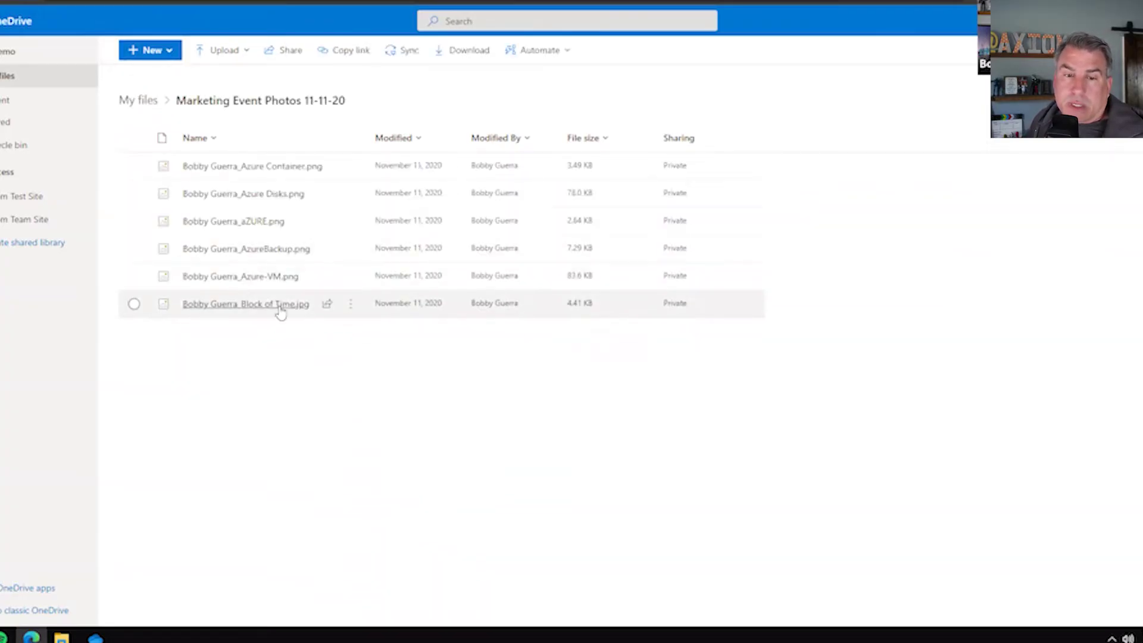
pyautogui.click(353, 310)
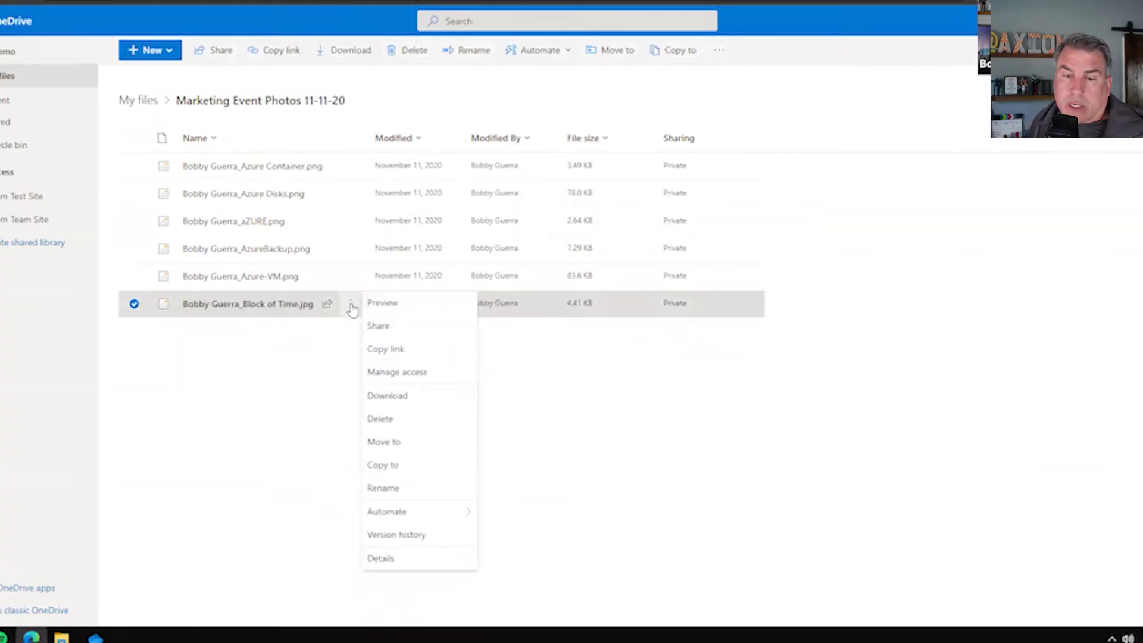
pyautogui.click(378, 326)
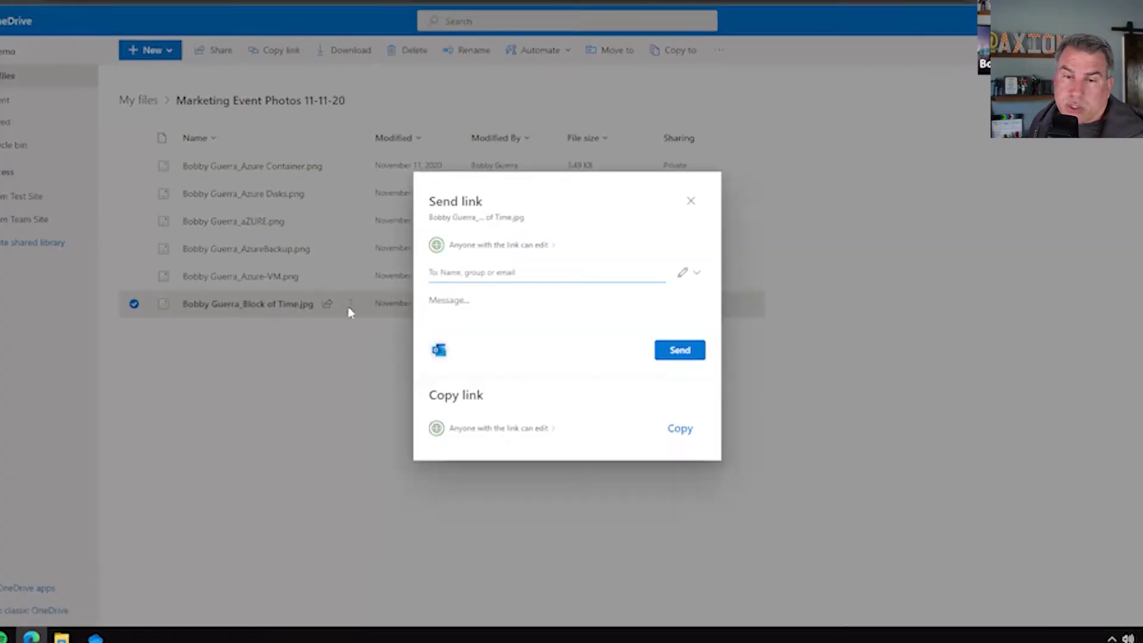
pyautogui.click(535, 244)
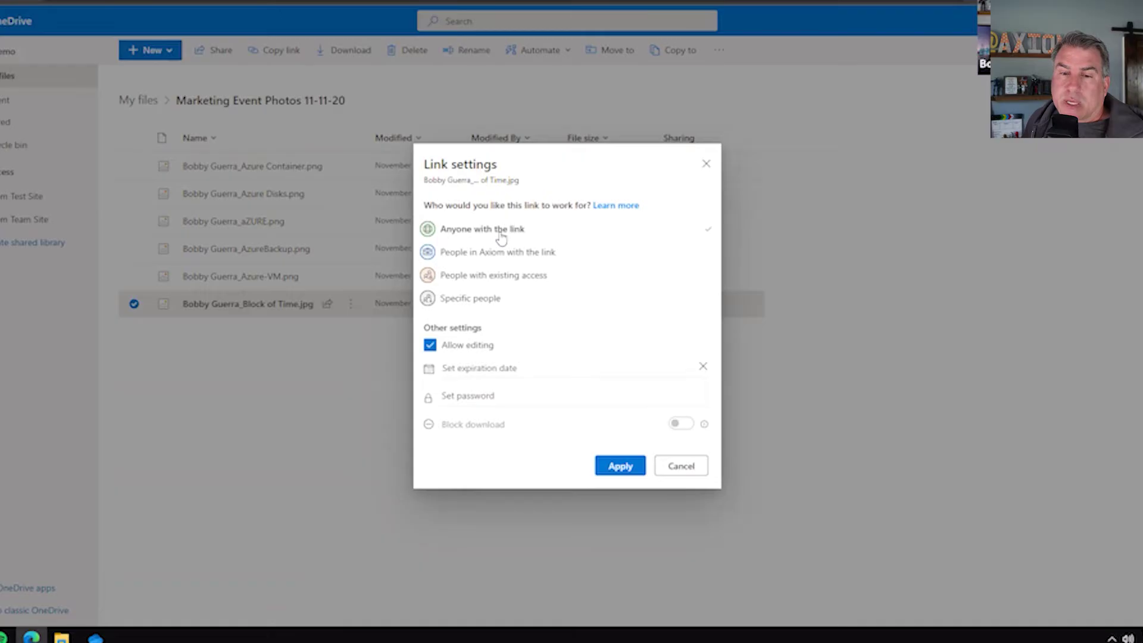
# Step: Make the image's anyone link view-only with downloads blocked, set it to expire Friday Apr 15 2022, enter a link password, and copy the link
pyautogui.click(430, 346)
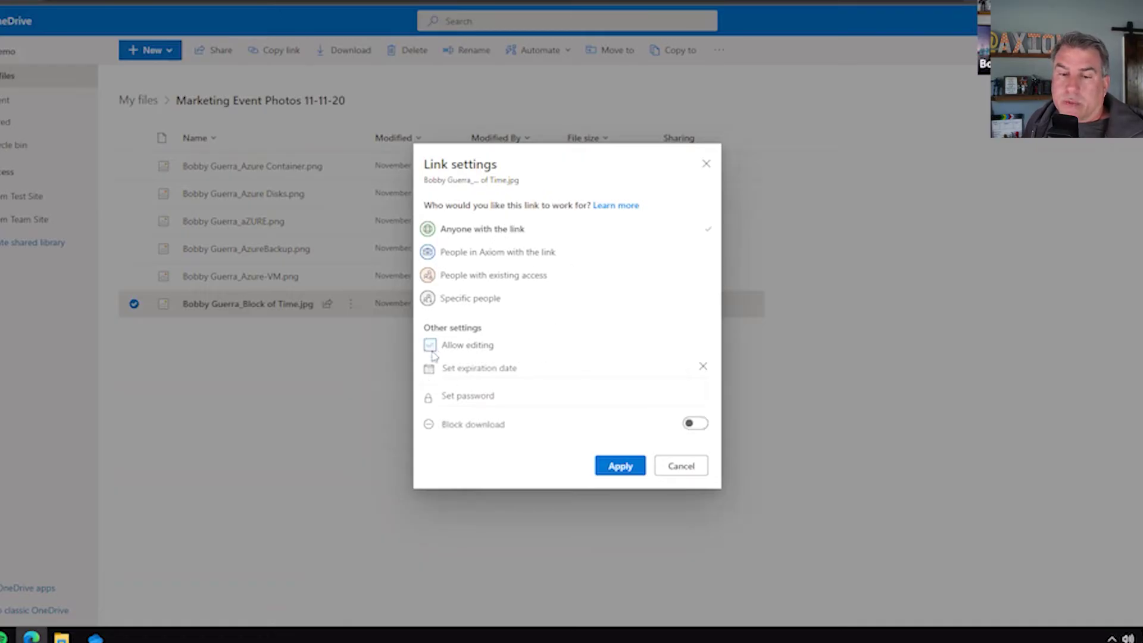
pyautogui.click(698, 424)
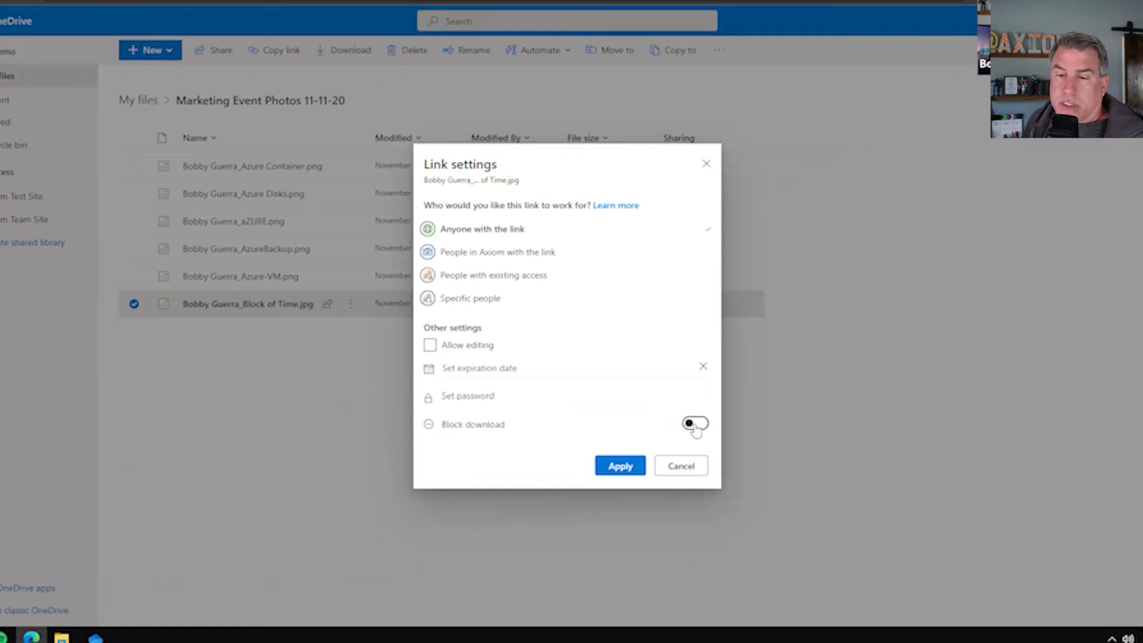
pyautogui.click(523, 370)
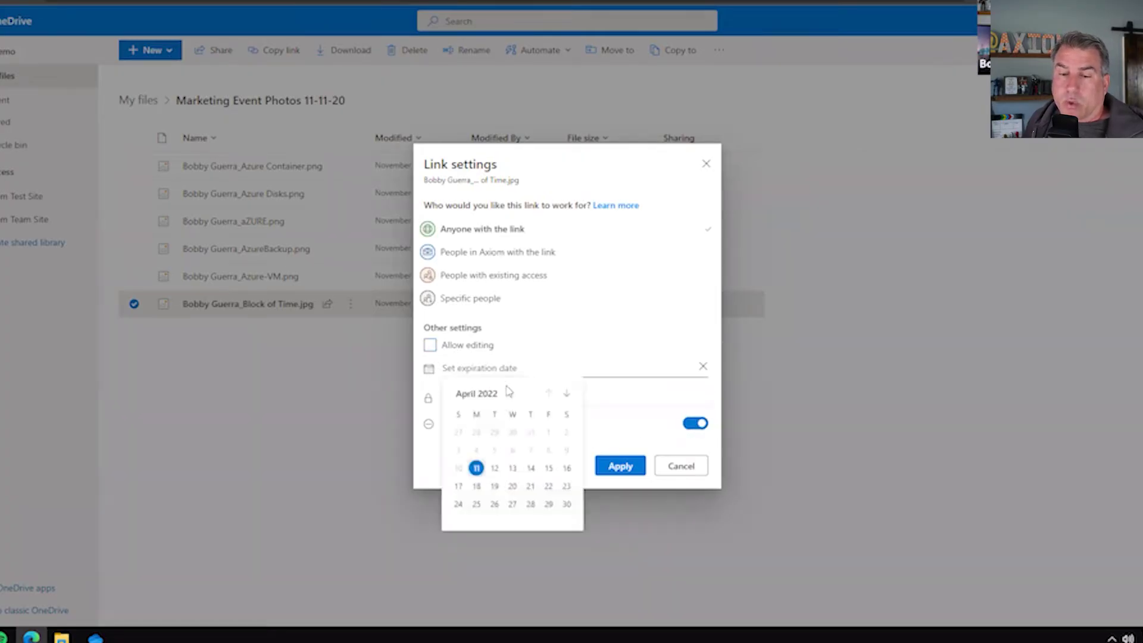
pyautogui.click(548, 468)
pyautogui.click(546, 387)
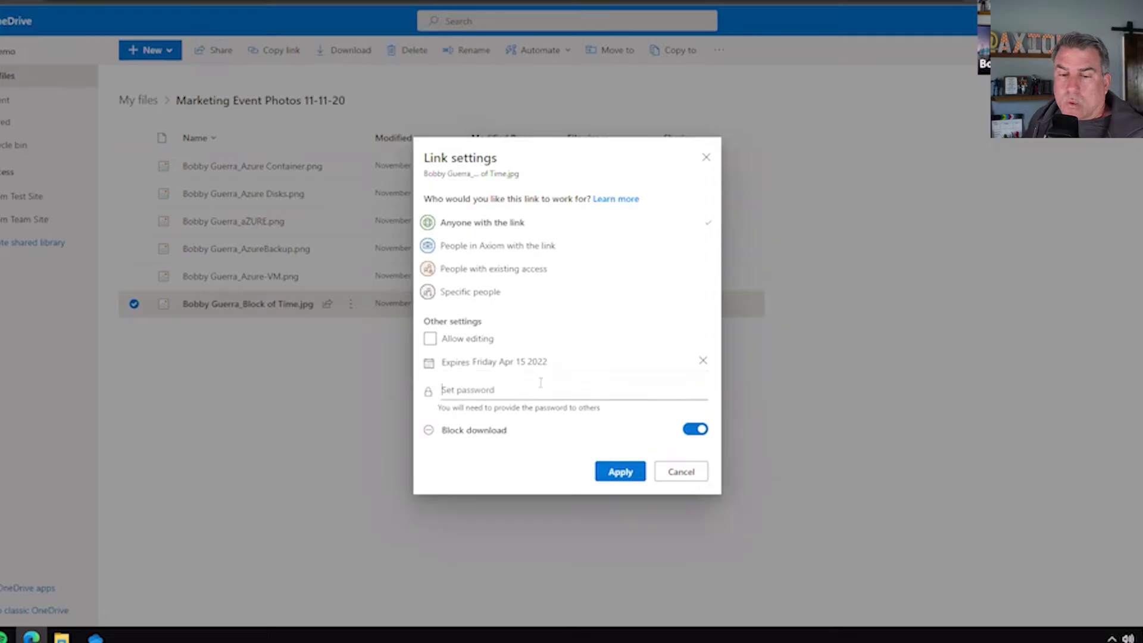
pyautogui.write('p')
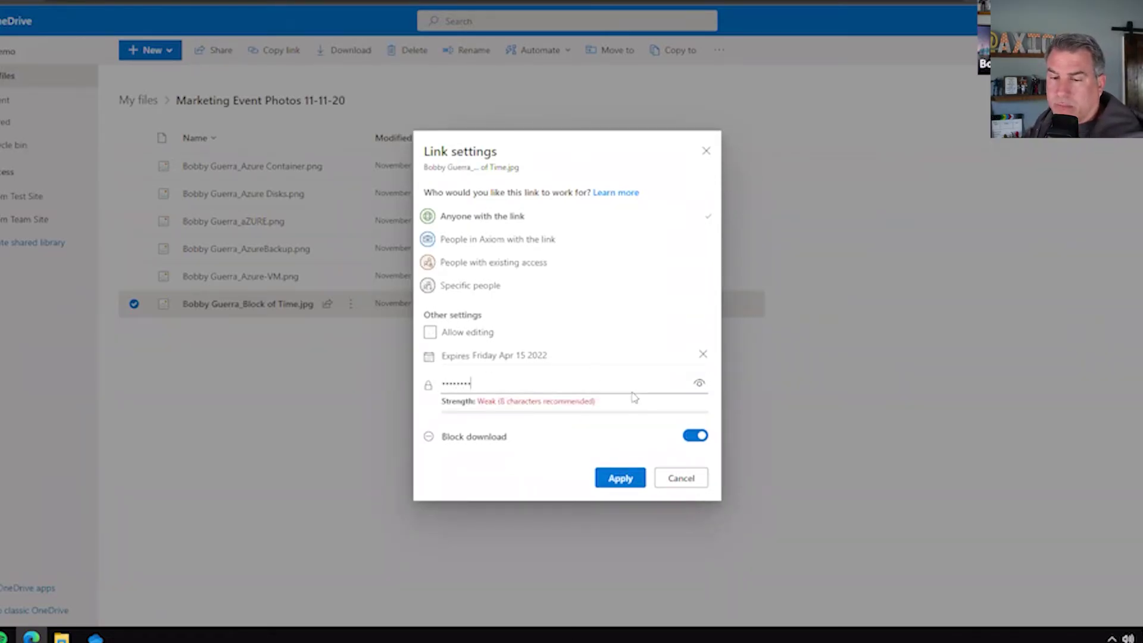
pyautogui.click(620, 477)
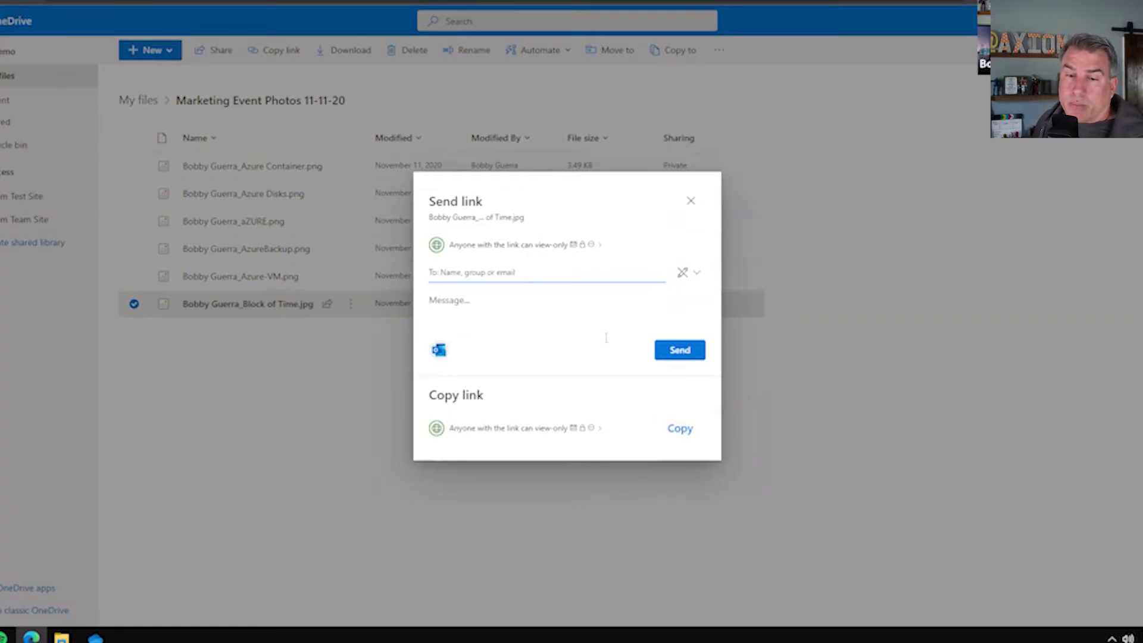
pyautogui.click(681, 429)
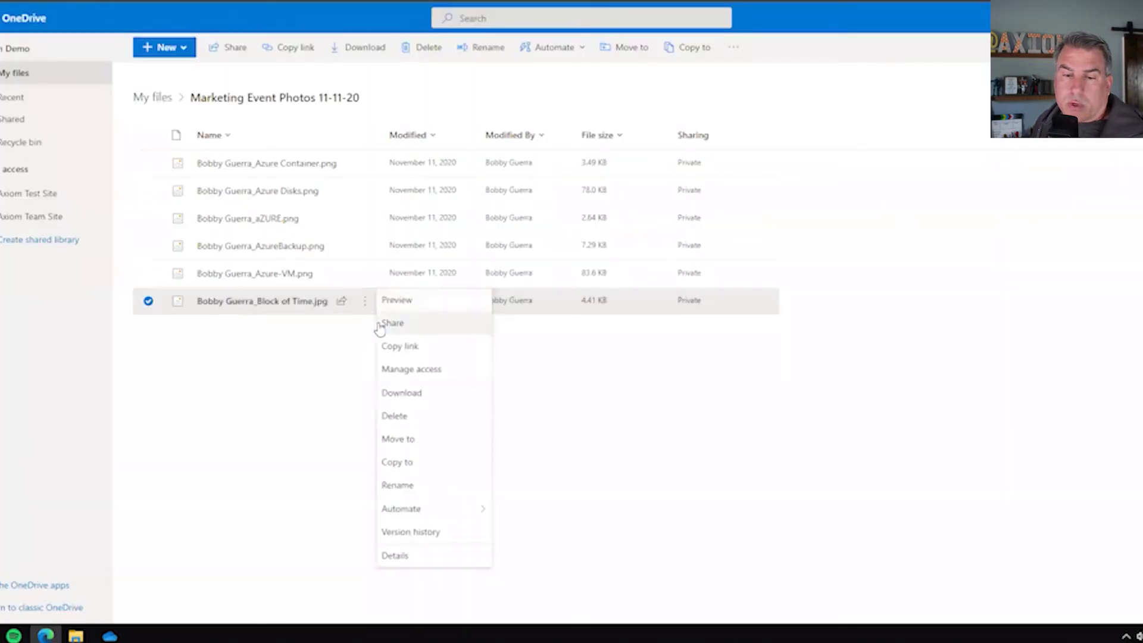
# Step: Open access management for the Block of Time image and delete its password-protected sharing link
pyautogui.click(388, 371)
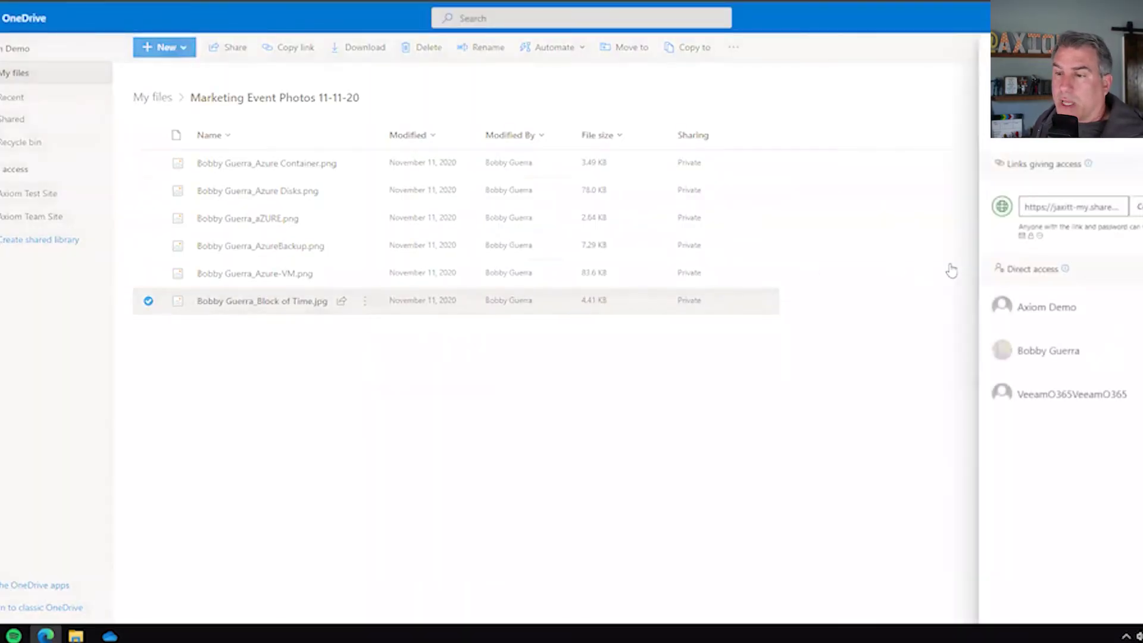
pyautogui.click(1060, 228)
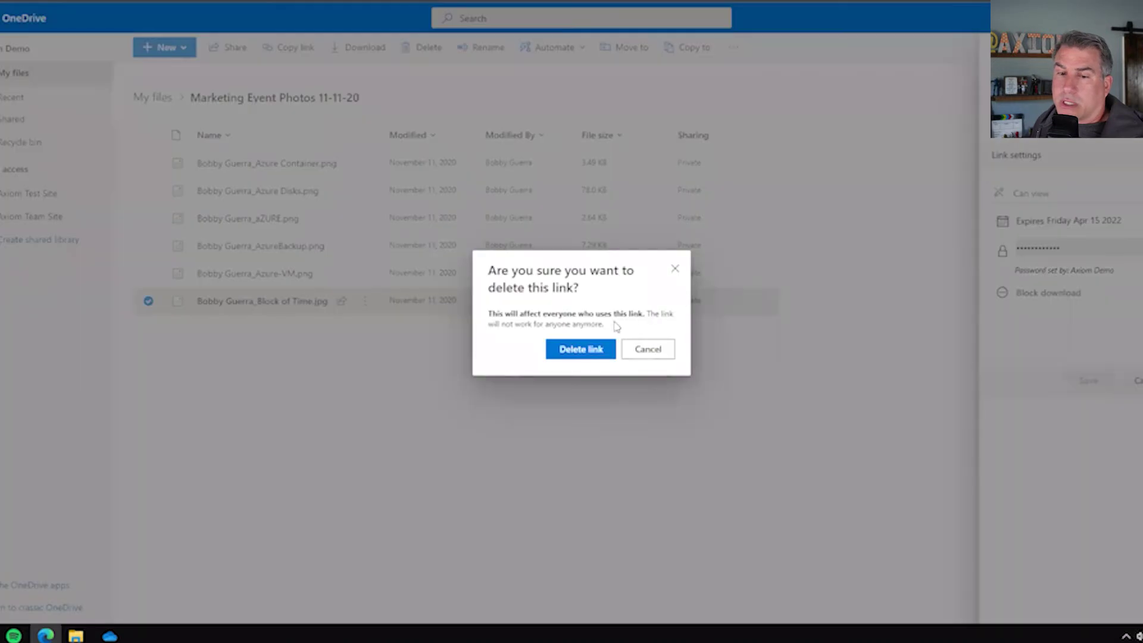
pyautogui.click(577, 353)
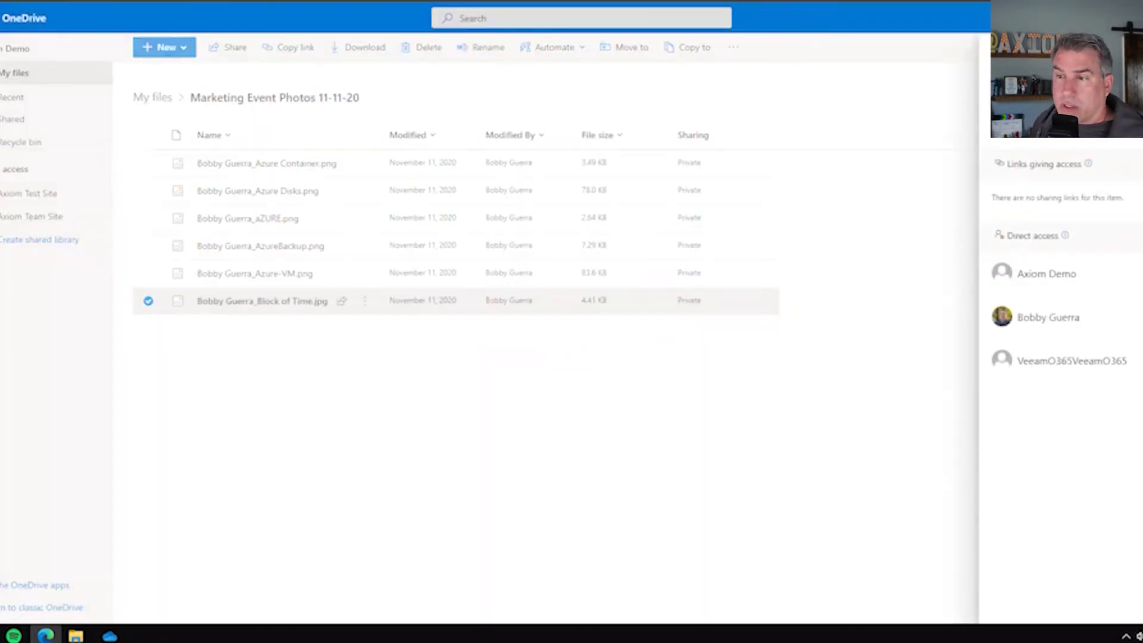
# Step: Switch to the Accounting window in File Explorer and view the synced Accounting folder online
pyautogui.moveTo(76, 635)
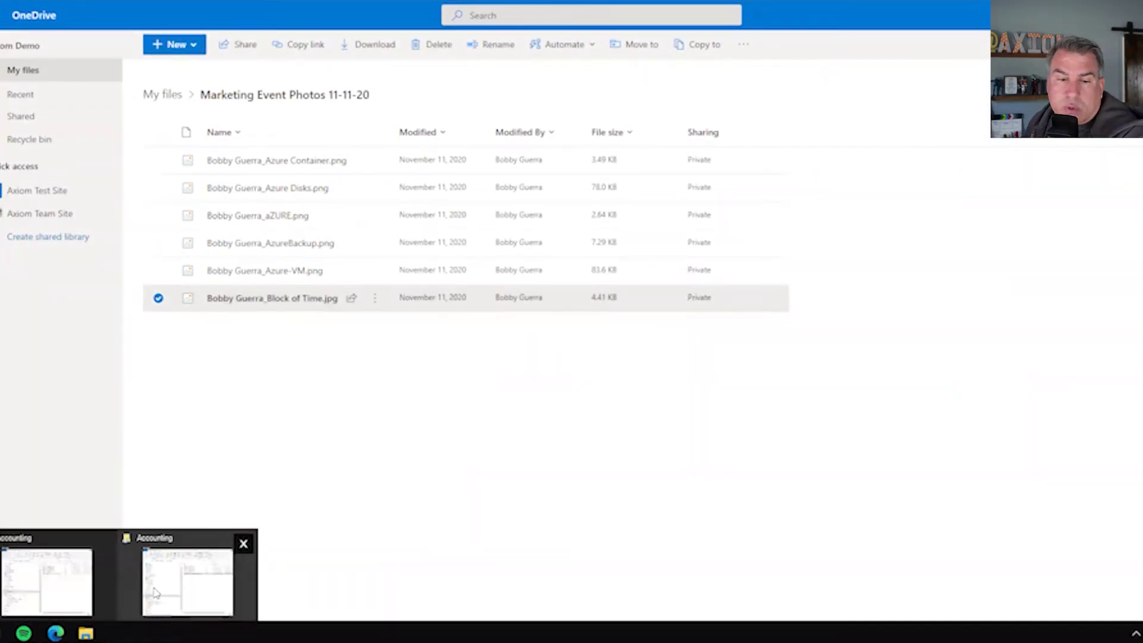
pyautogui.click(187, 585)
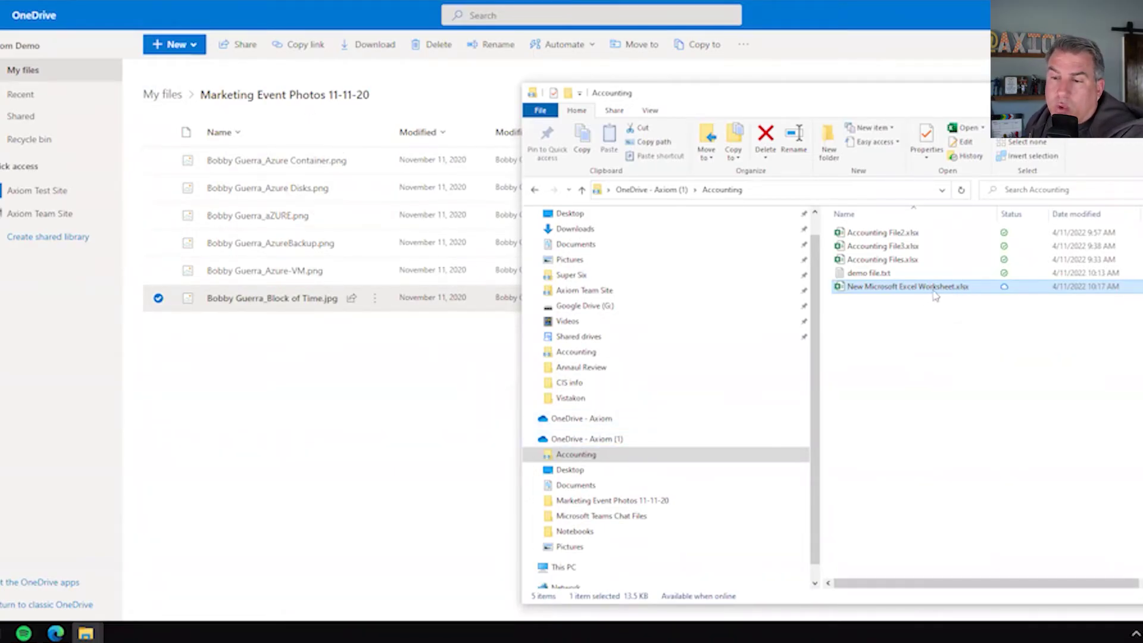
pyautogui.moveTo(932, 290)
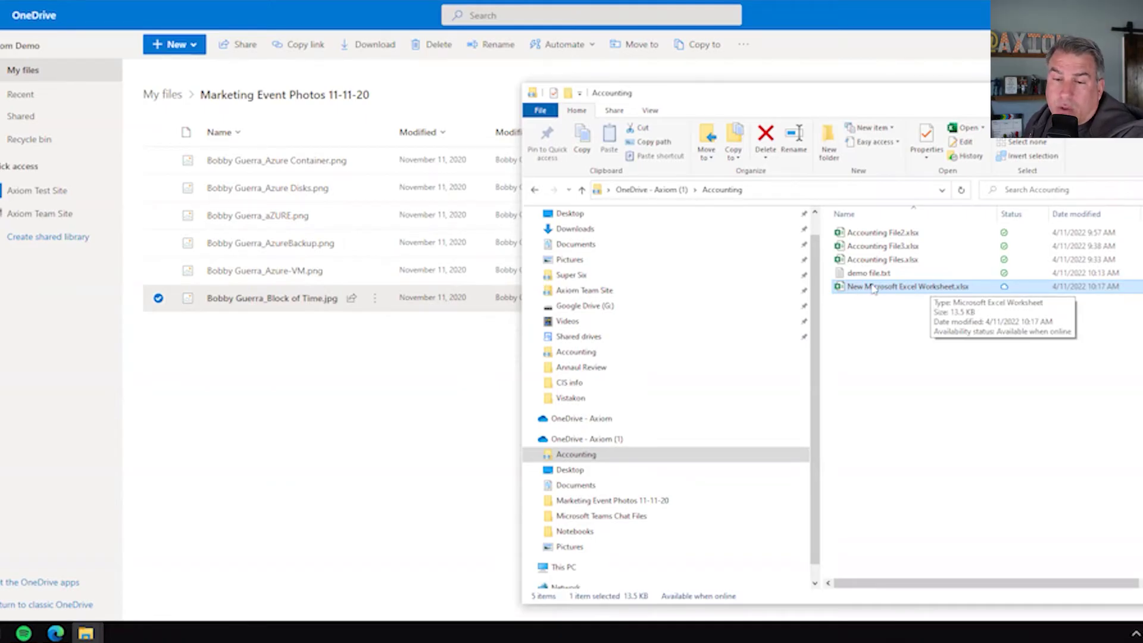
pyautogui.rightClick(577, 456)
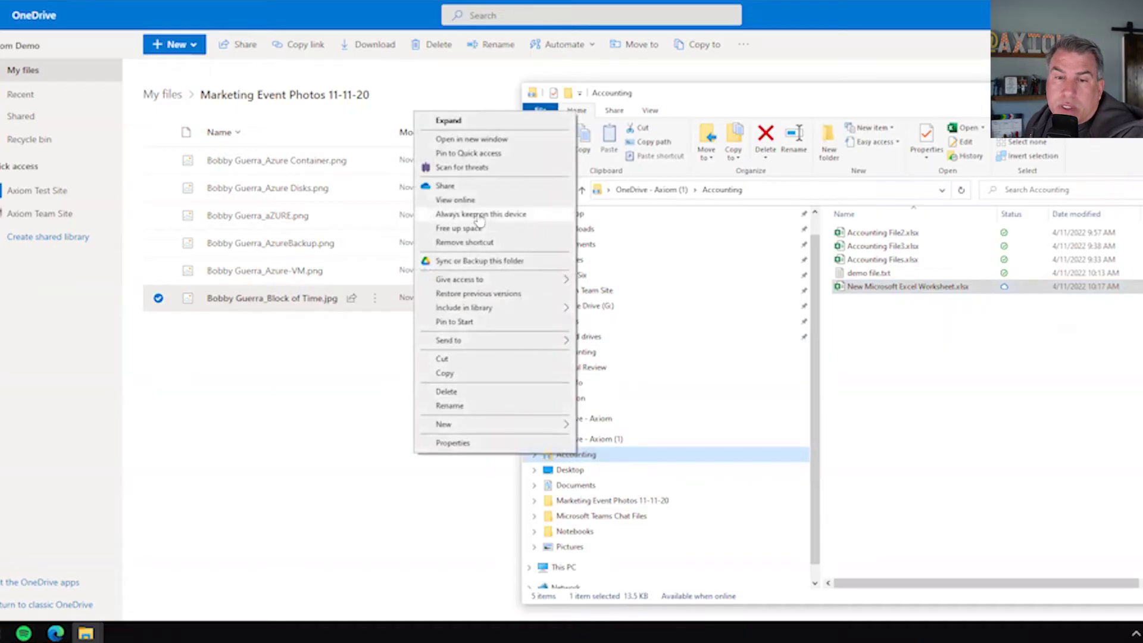
pyautogui.click(514, 203)
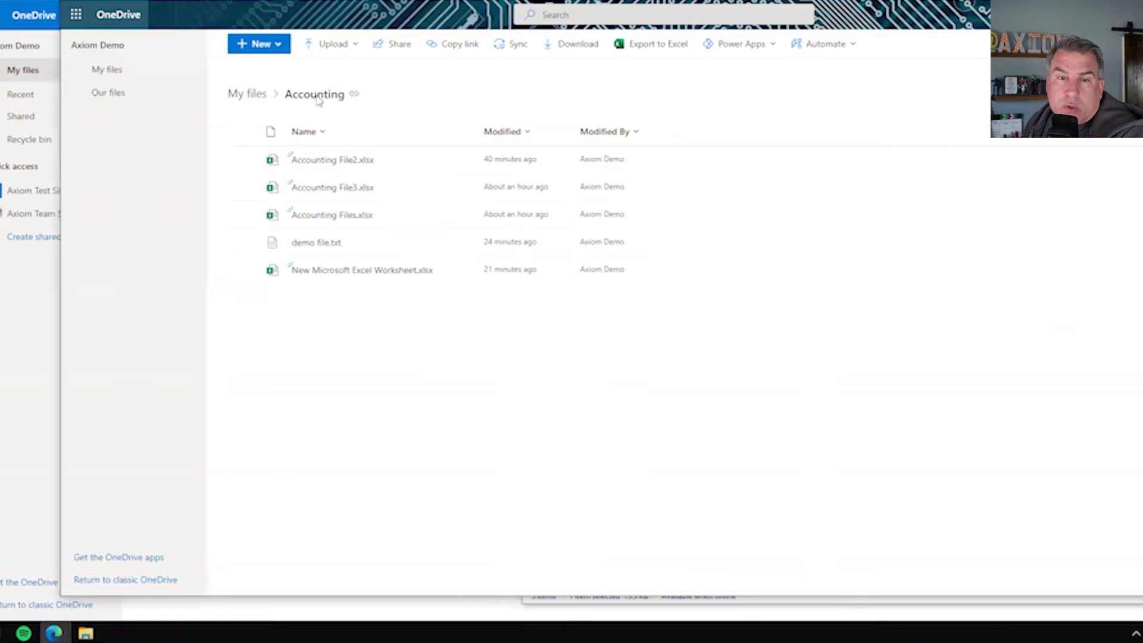
pyautogui.moveTo(446, 174)
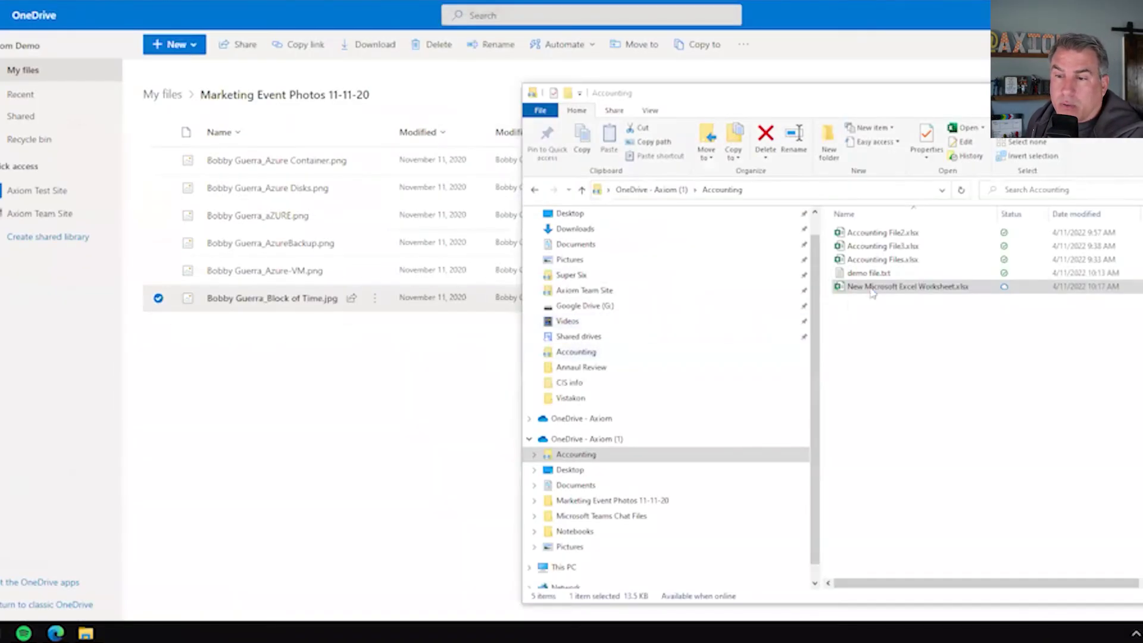
# Step: View New Microsoft Excel Worksheet online from File Explorer, review its sharing link settings, and close them without changes
pyautogui.rightClick(984, 292)
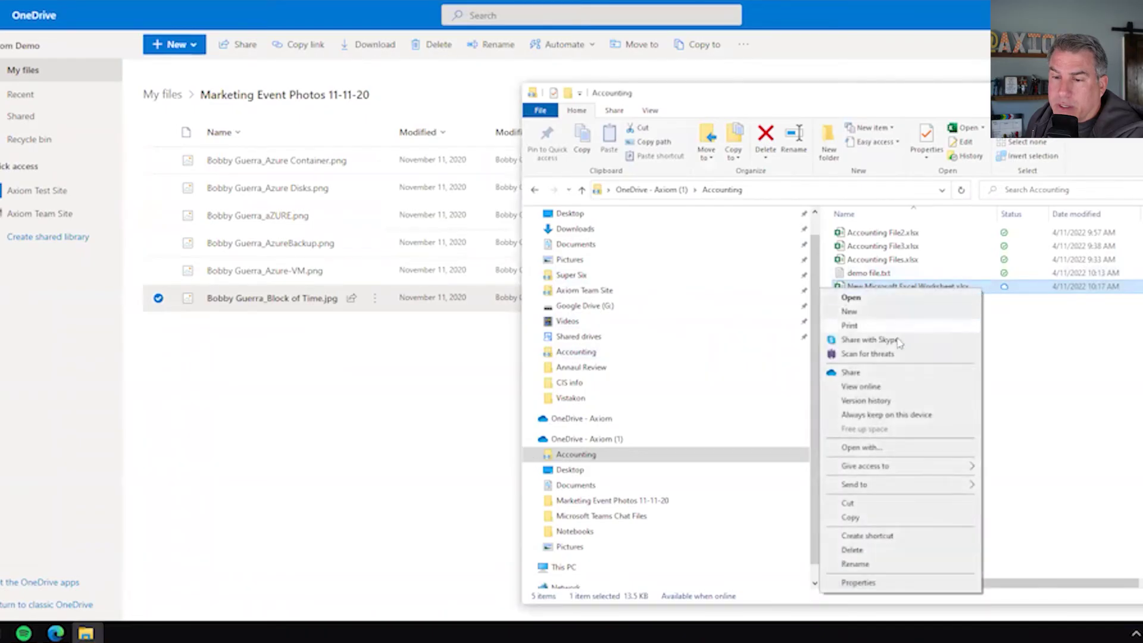
pyautogui.click(899, 389)
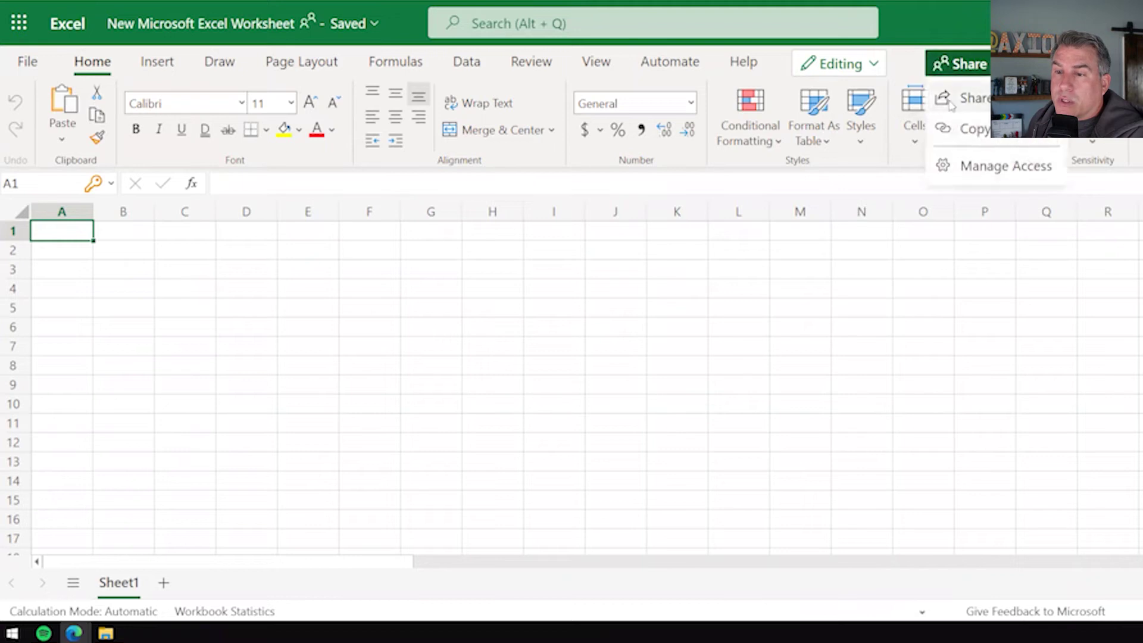
pyautogui.click(967, 98)
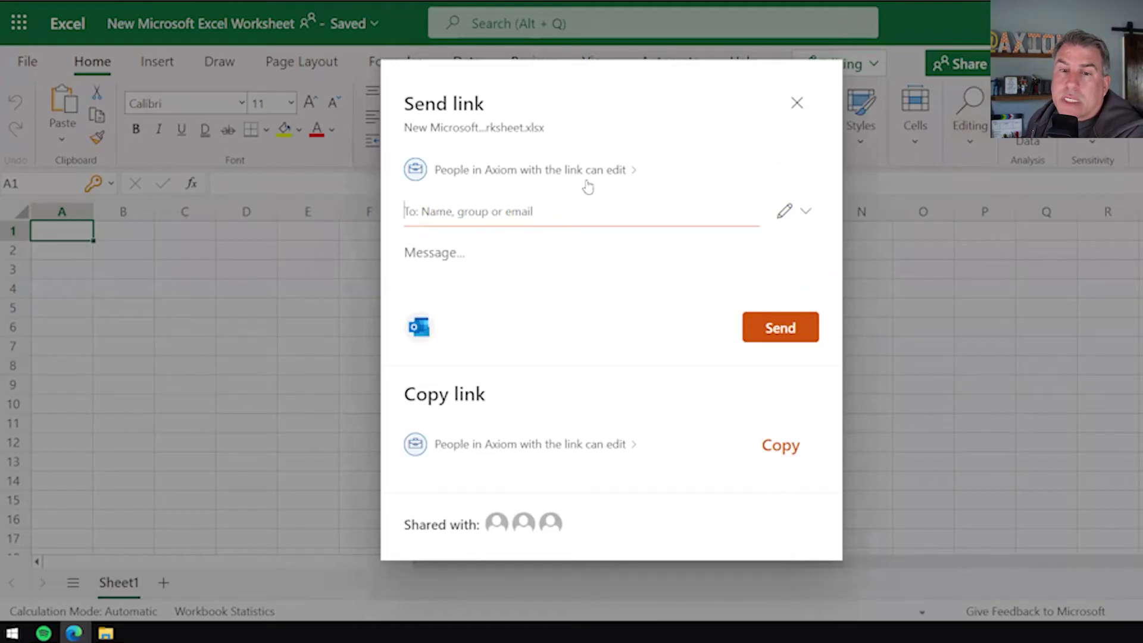
pyautogui.click(552, 171)
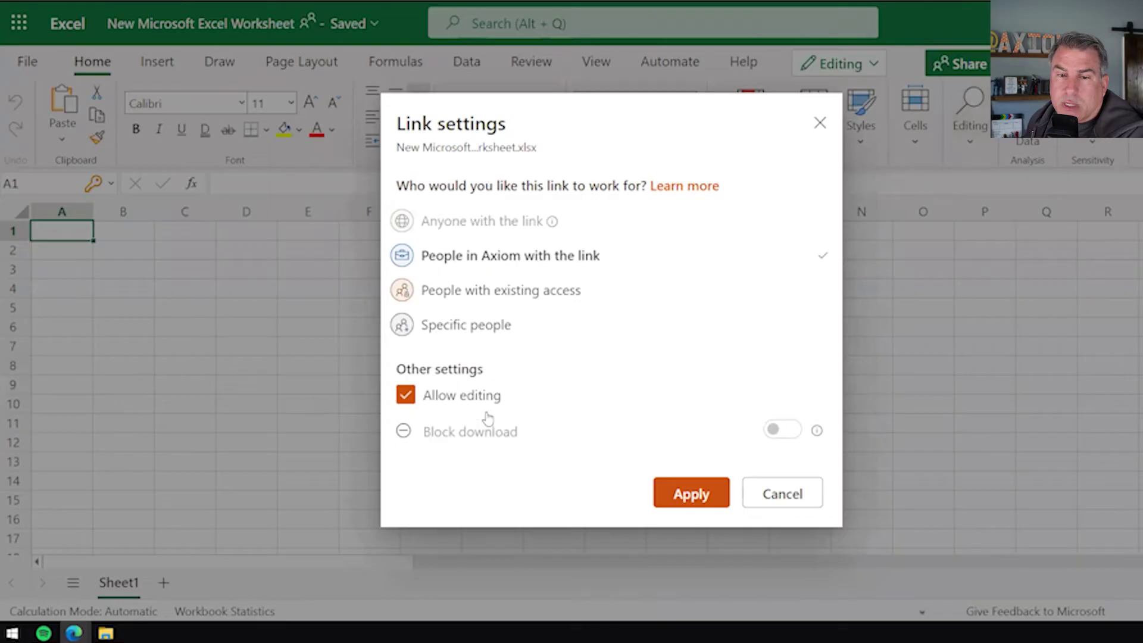
pyautogui.click(799, 504)
pyautogui.click(797, 106)
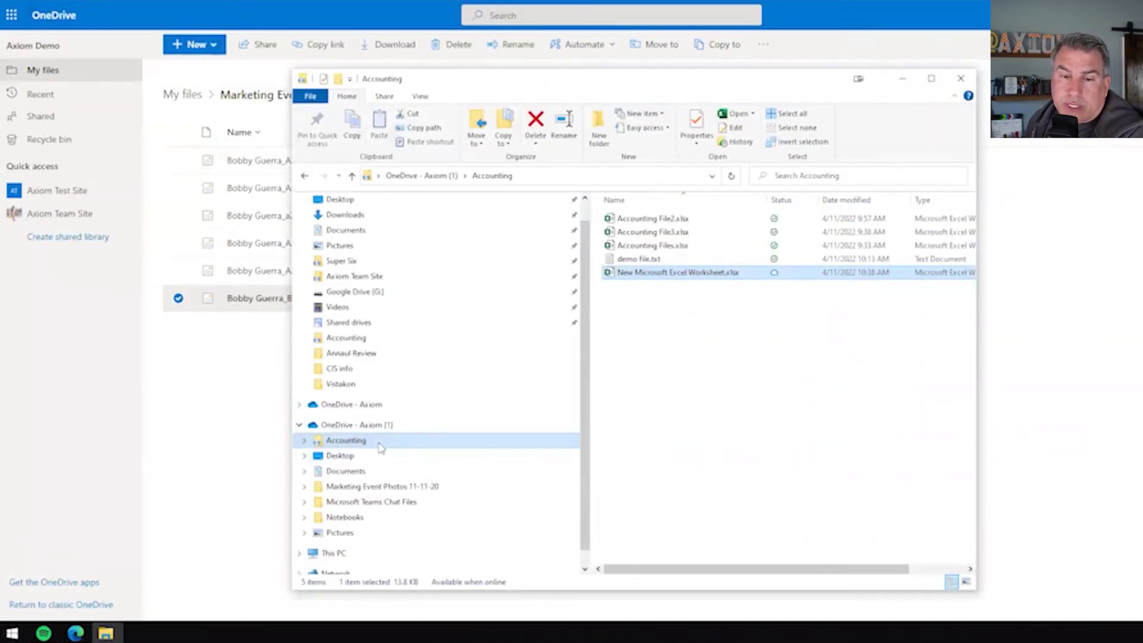
# Step: Share the Accounting folder from File Explorer, apply Specific people with editing allowed to the link, and close without sending
pyautogui.rightClick(381, 447)
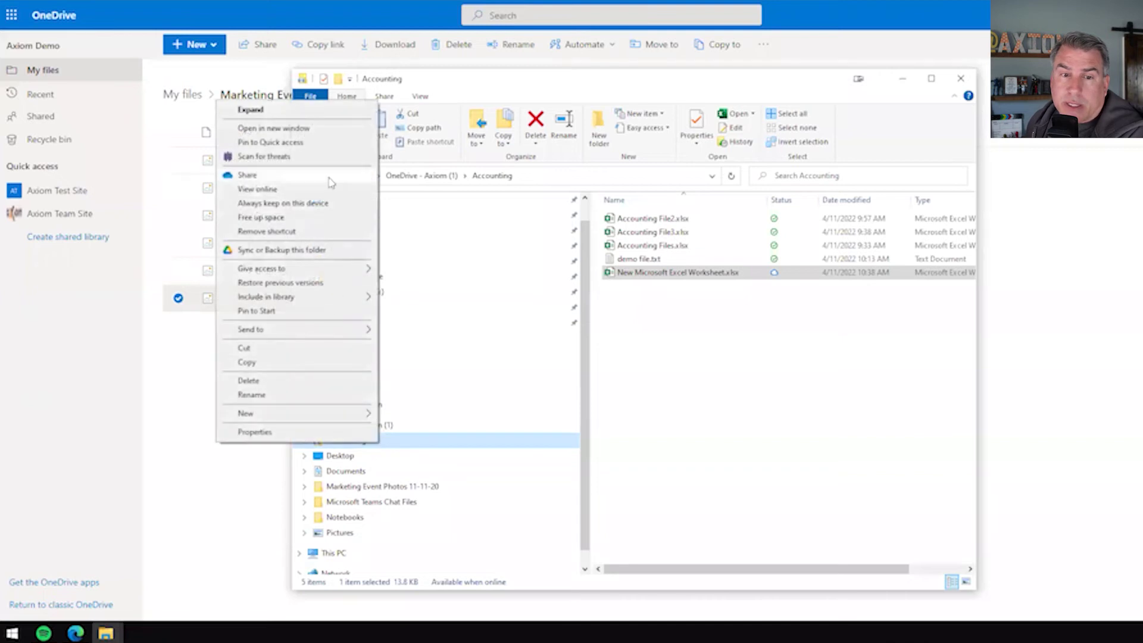
pyautogui.click(247, 175)
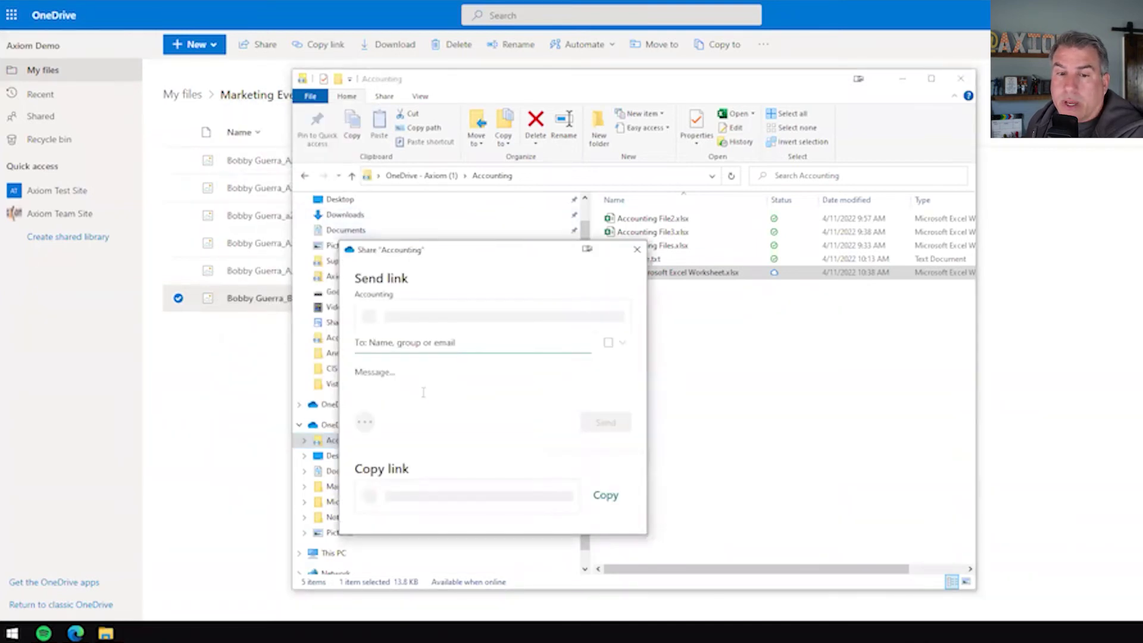
pyautogui.moveTo(528, 256); pyautogui.dragTo(695, 100)
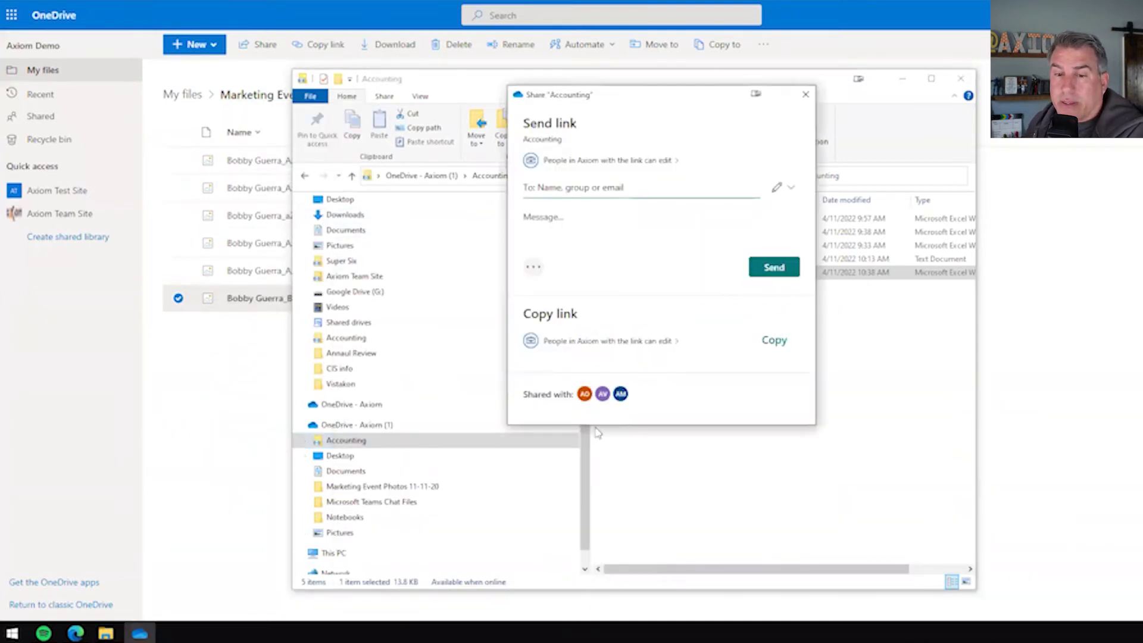
pyautogui.click(602, 162)
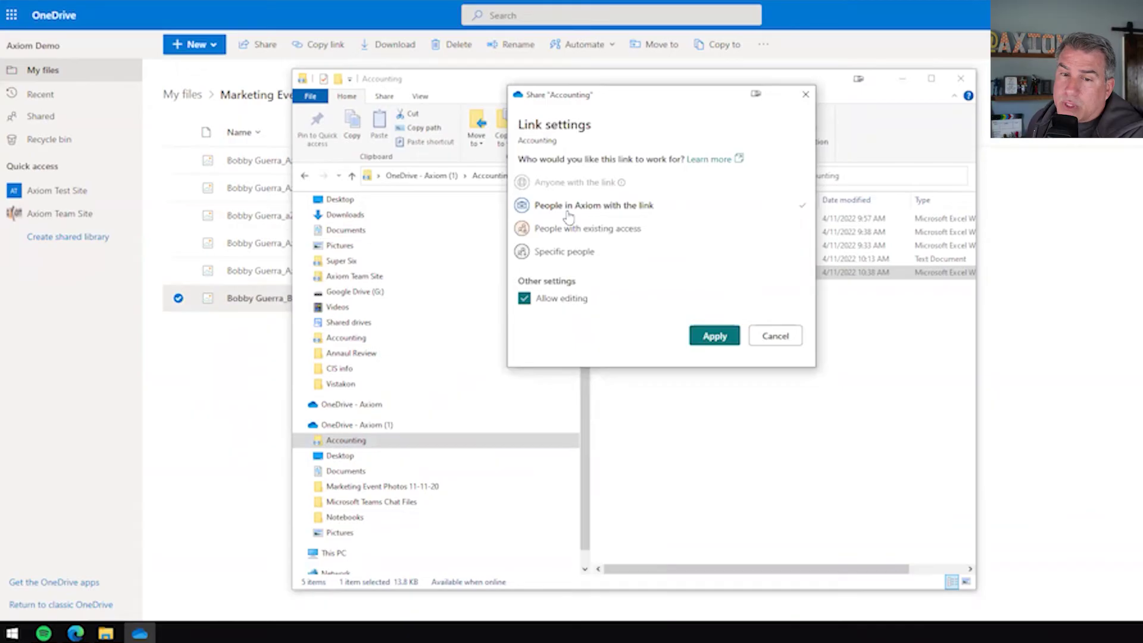
pyautogui.click(548, 255)
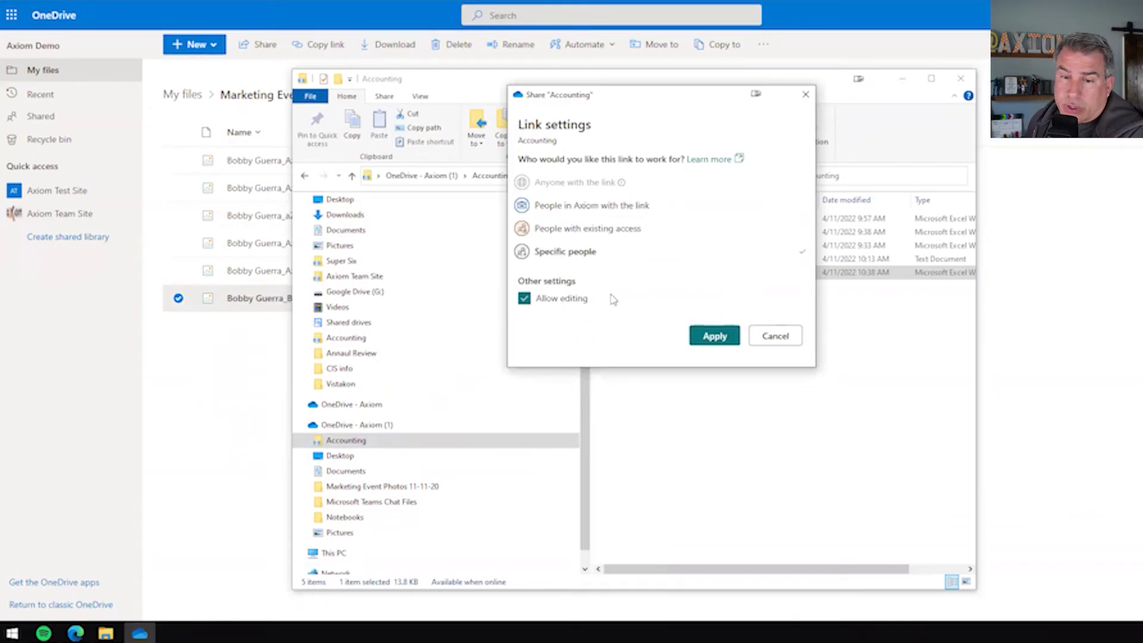
pyautogui.click(709, 339)
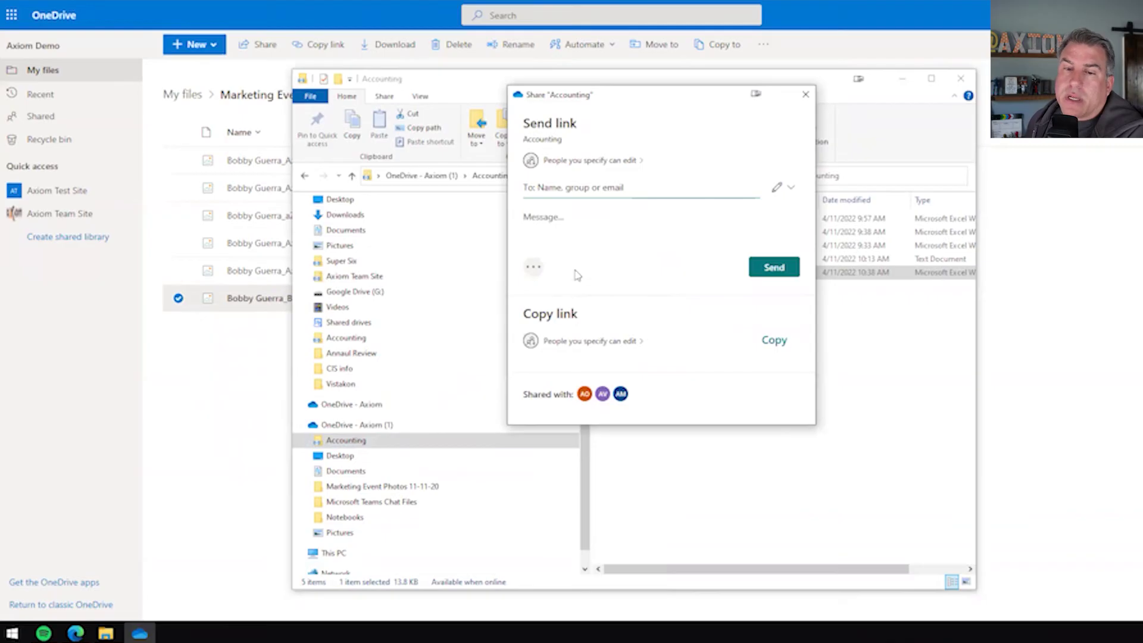
pyautogui.click(598, 189)
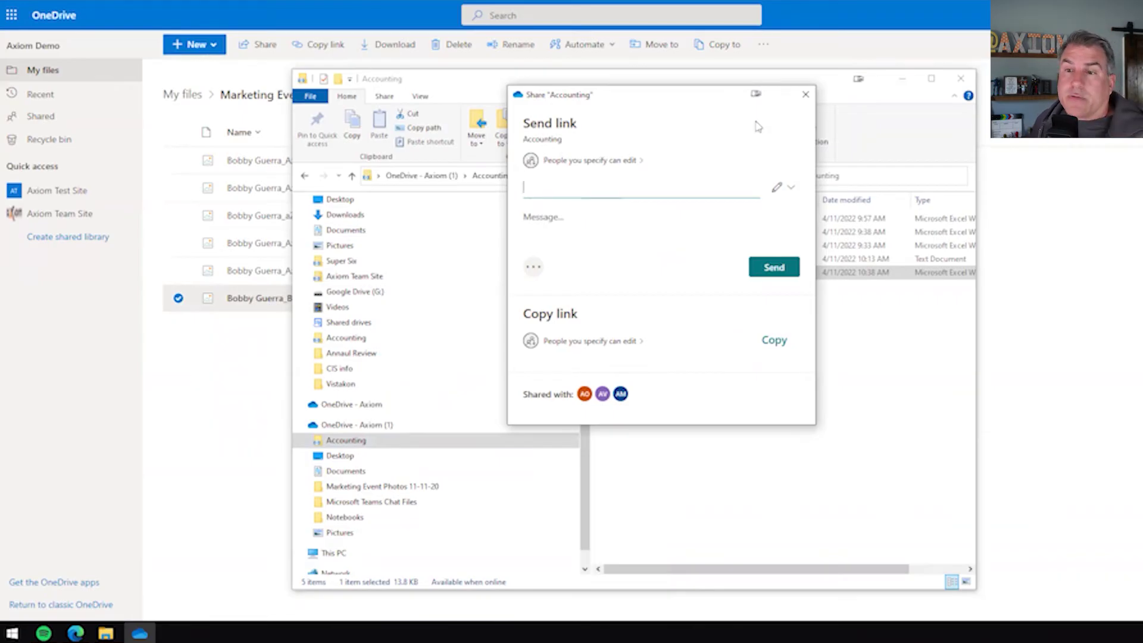
pyautogui.click(806, 95)
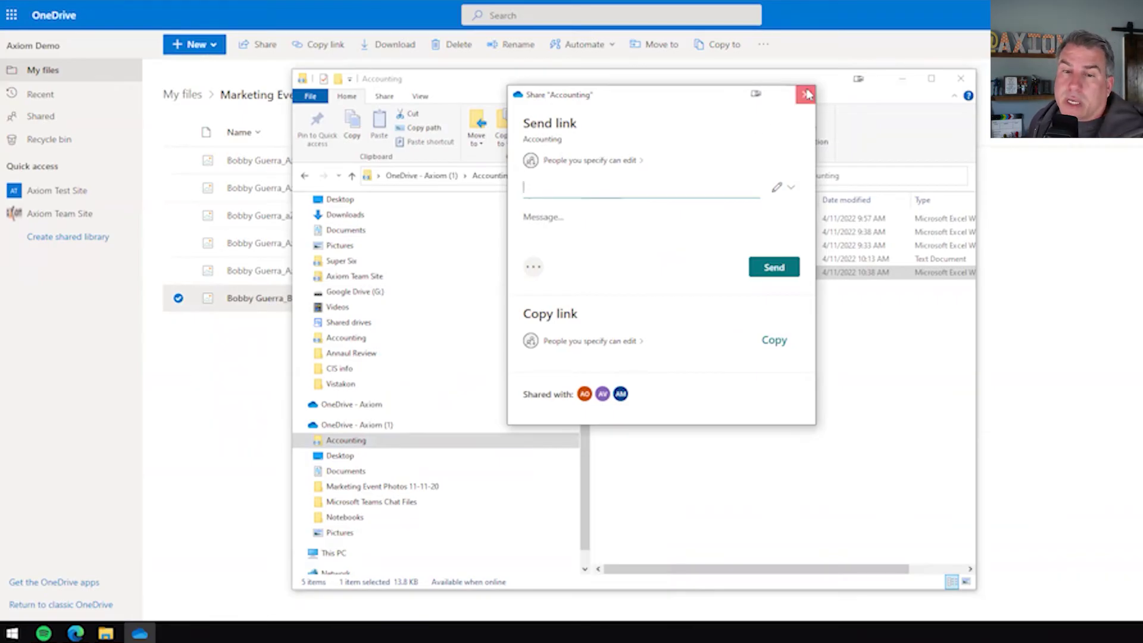
# Step: View the Accounting folder online, go up to its parent library, examine the folder's access management, and close it
pyautogui.rightClick(364, 442)
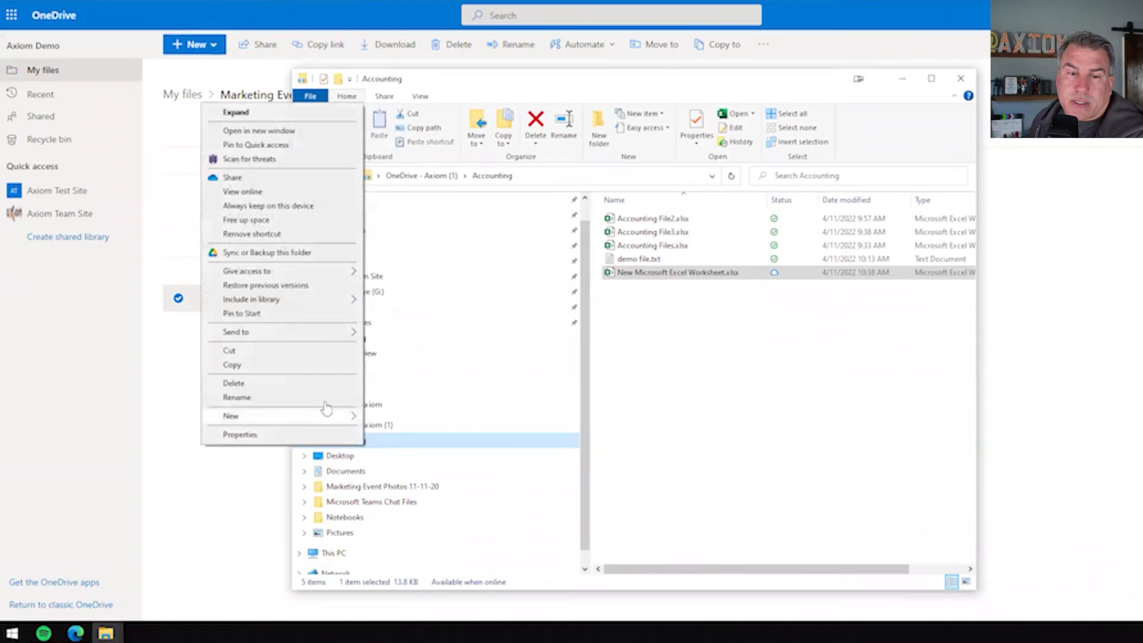
pyautogui.click(305, 196)
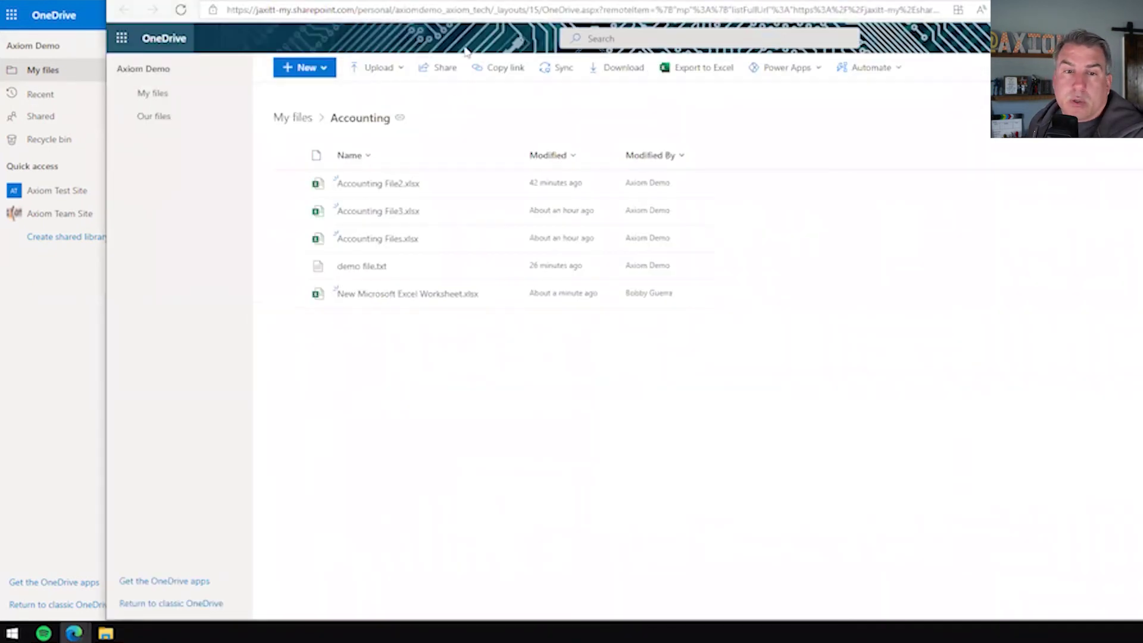
pyautogui.click(292, 119)
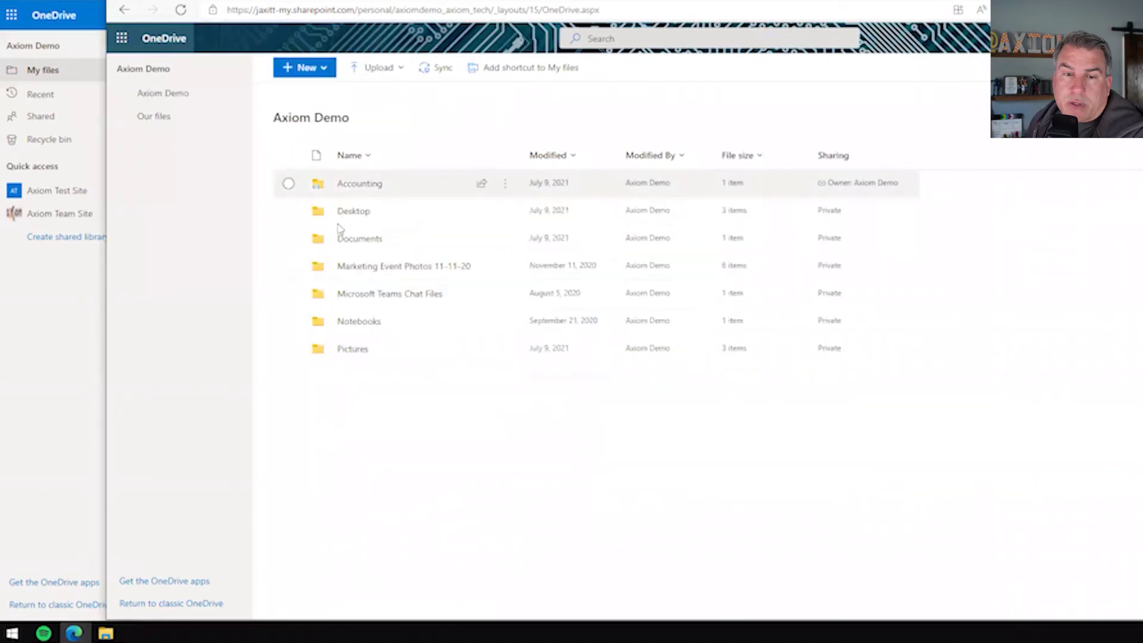
pyautogui.click(505, 184)
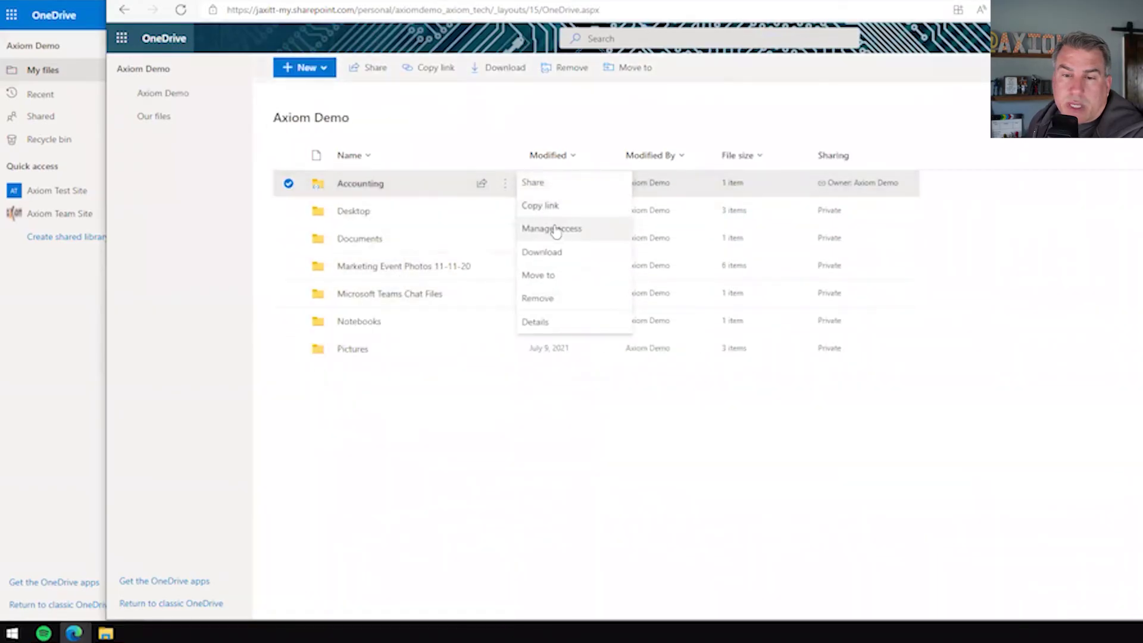
pyautogui.click(573, 232)
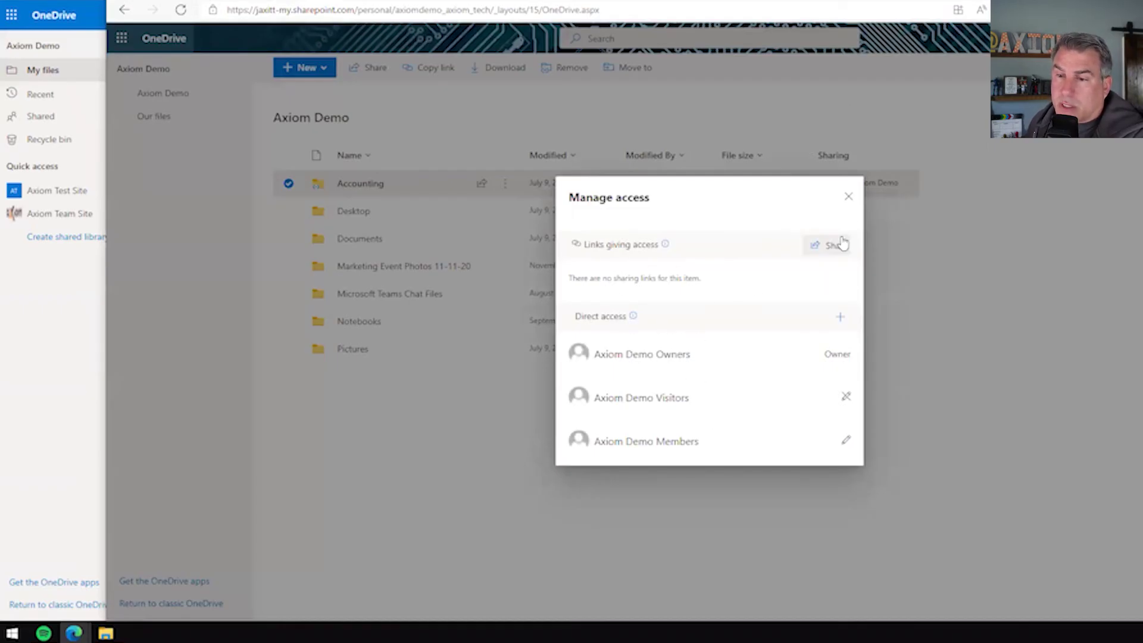
pyautogui.click(849, 196)
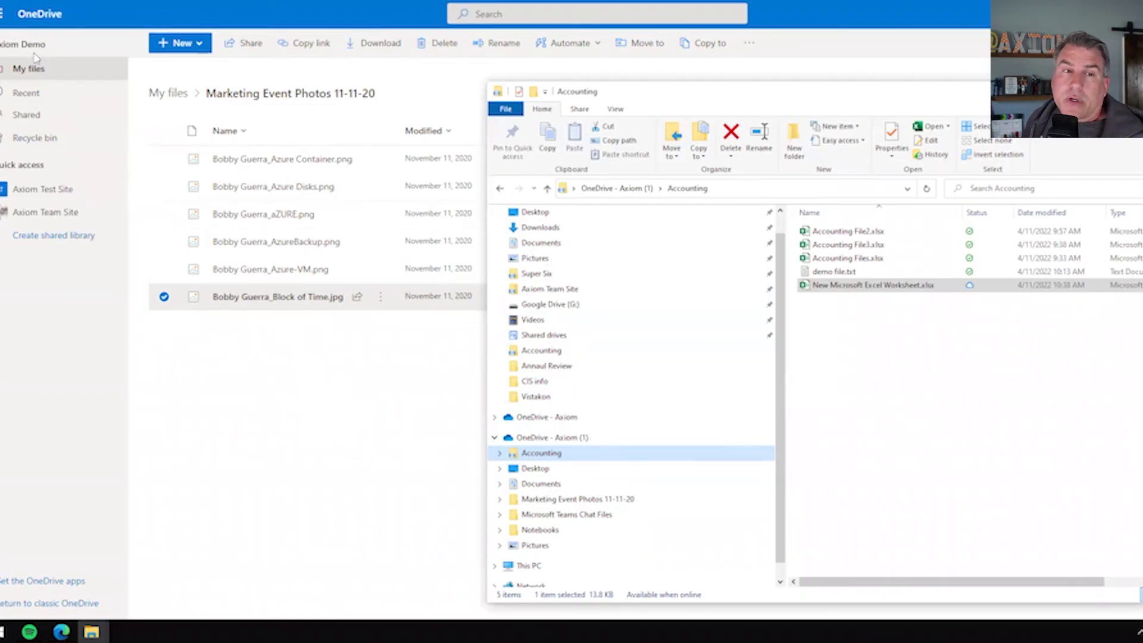
# Step: Review the files shared by you and shared with you in OneDrive, and open the Shared By sorting and grouping options
pyautogui.click(41, 115)
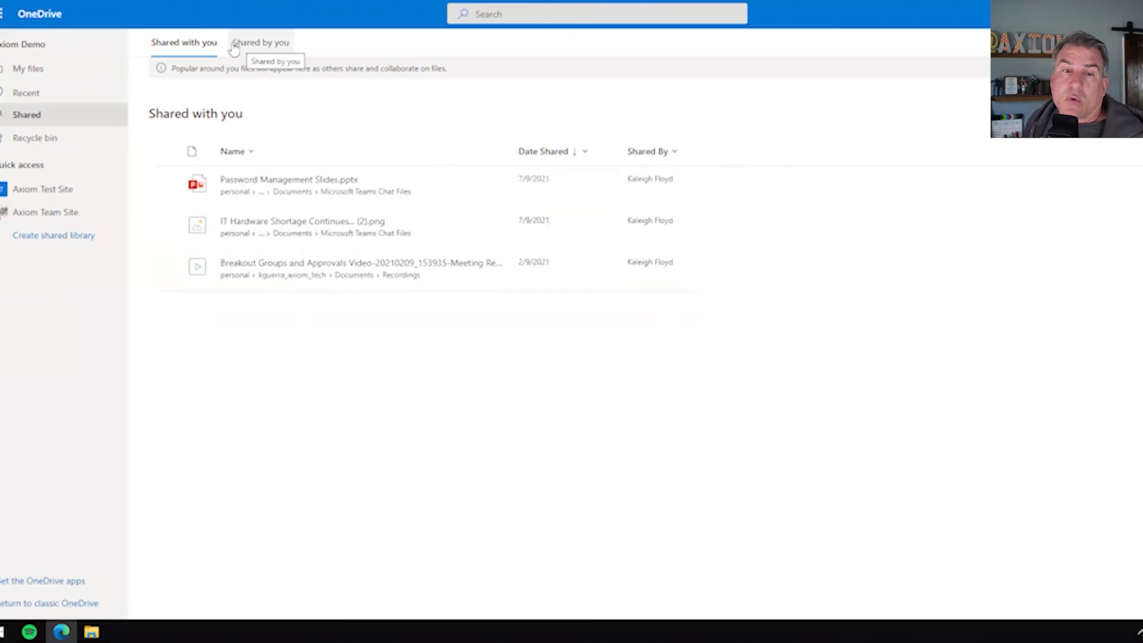
pyautogui.click(272, 44)
pyautogui.moveTo(406, 163)
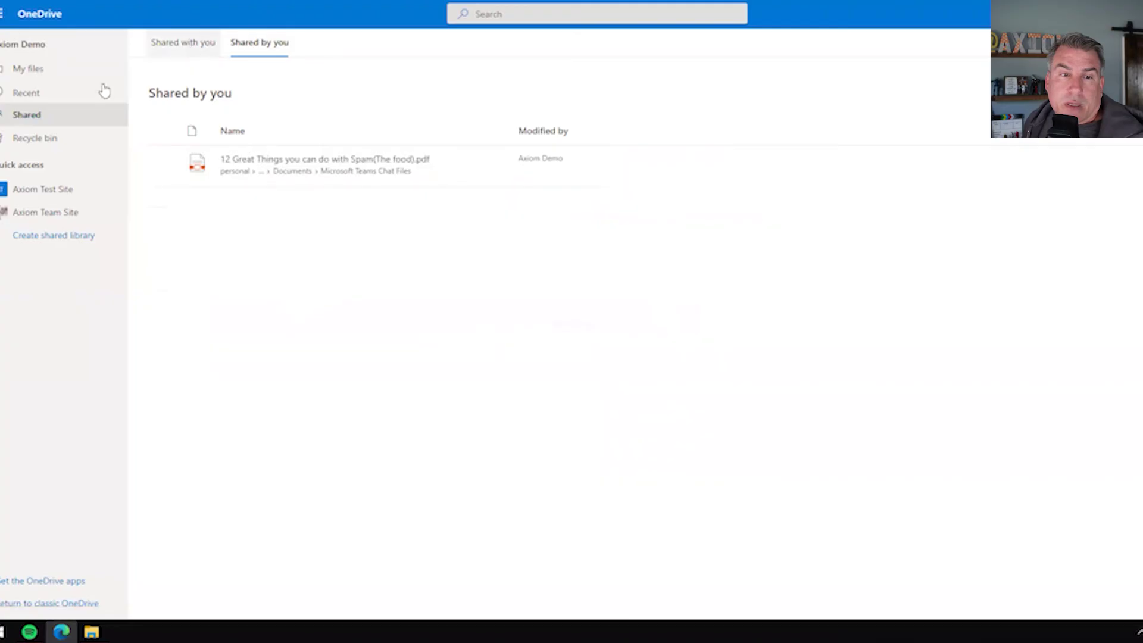
pyautogui.click(186, 45)
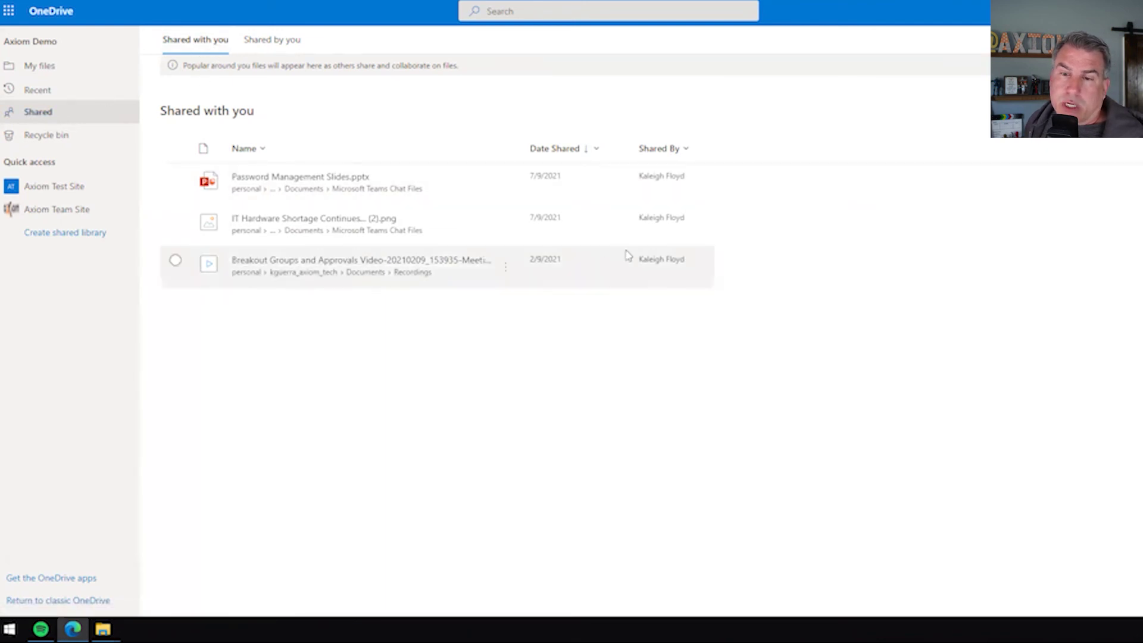
pyautogui.click(684, 150)
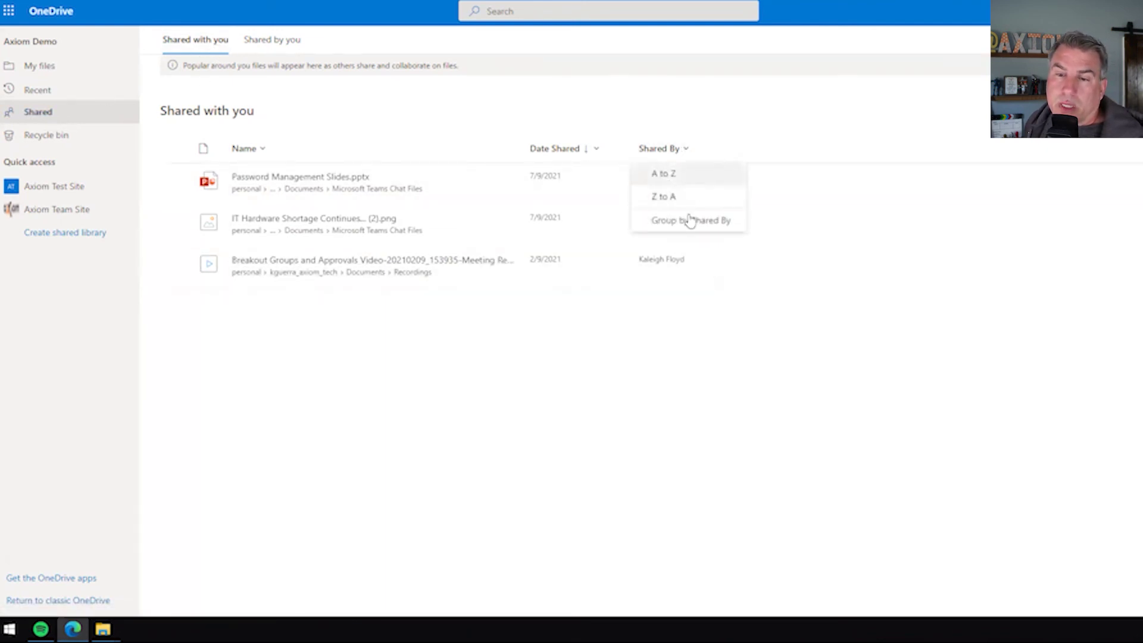